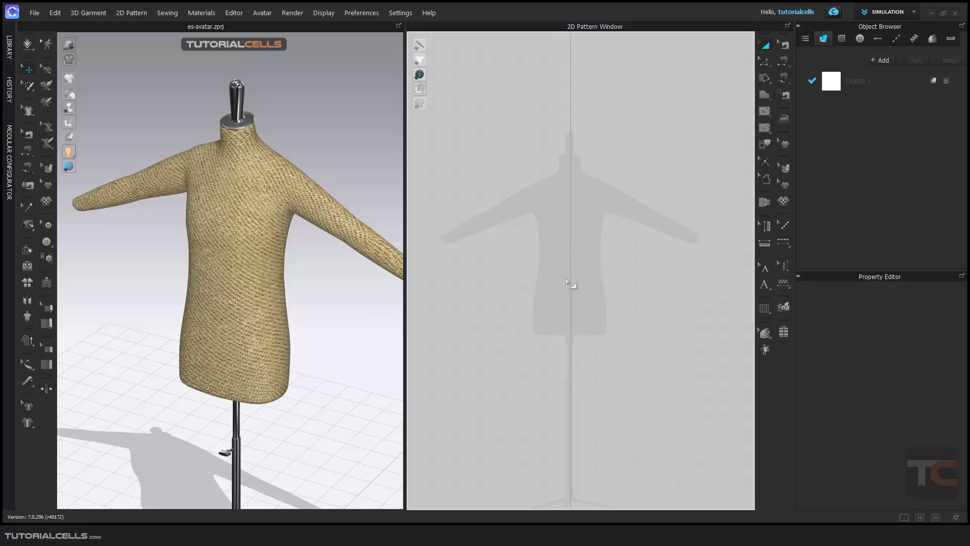
- Select the Polygon (H) tool and zoom in on the dress-form silhouette in the 2D window
{"action": "right_click_drag", "start_coordinate": [572, 284], "coordinate": [578, 249]}
{"action": "scroll", "coordinate": [574, 258], "scroll_direction": "up", "scroll_amount": 2}
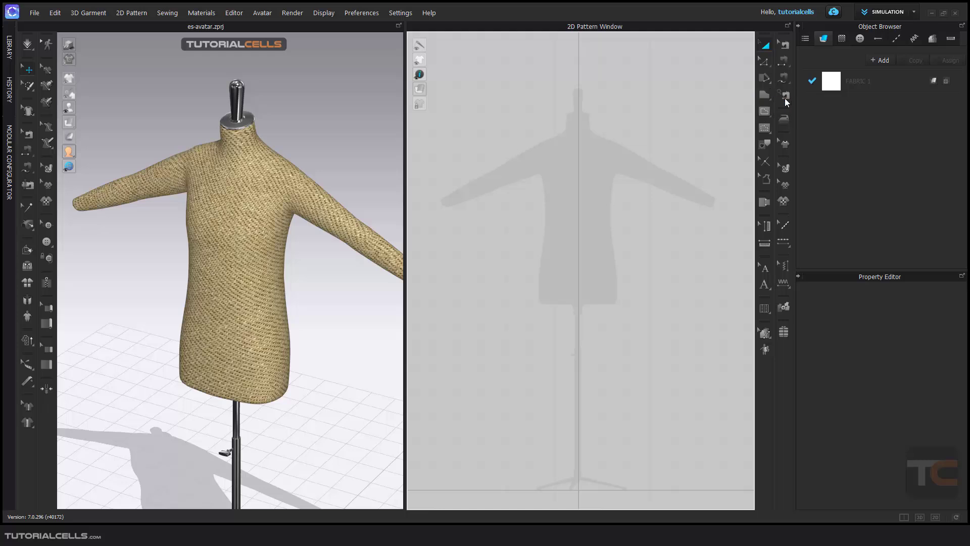
{"action": "left_click", "coordinate": [762, 100]}
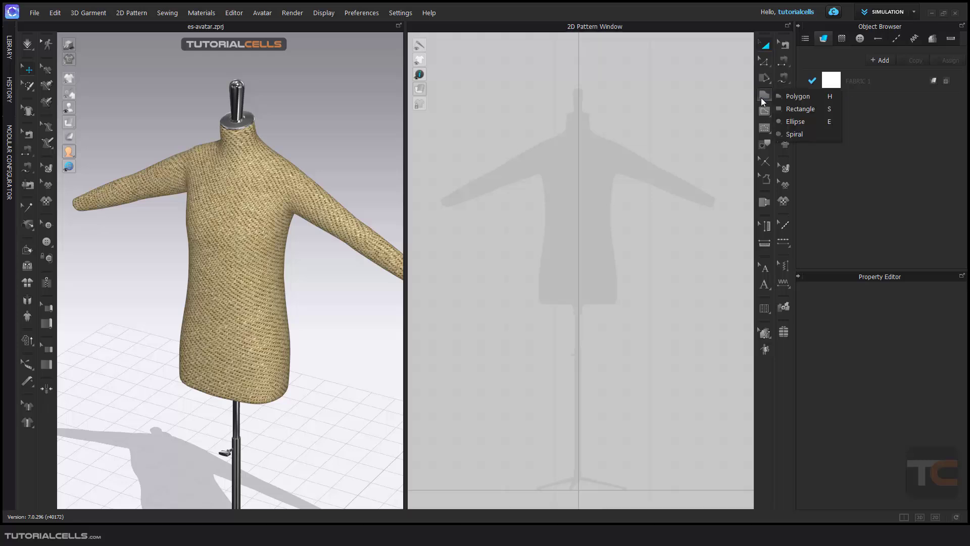
{"action": "left_click", "coordinate": [801, 97]}
{"action": "scroll", "coordinate": [579, 141], "scroll_direction": "up", "scroll_amount": 1}
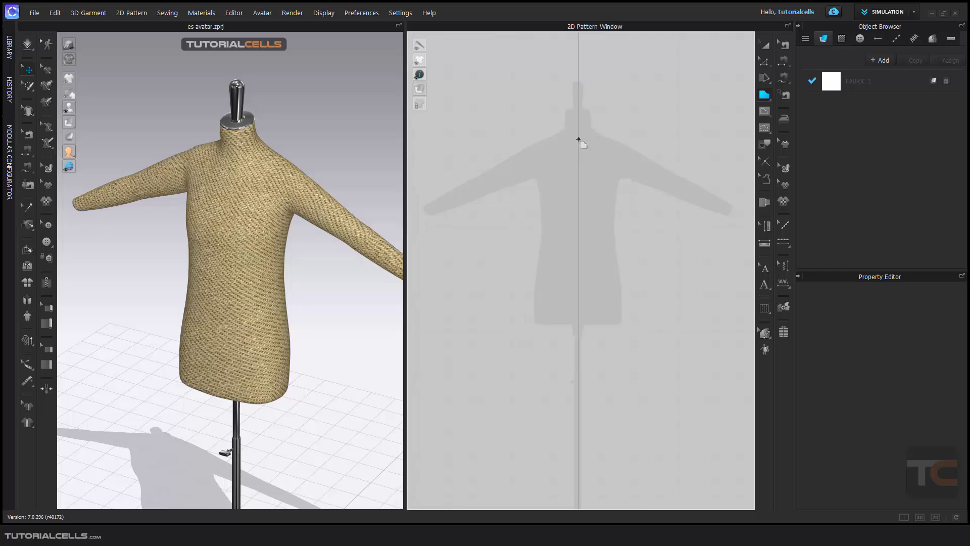
{"action": "scroll", "coordinate": [578, 141], "scroll_direction": "up", "scroll_amount": 1}
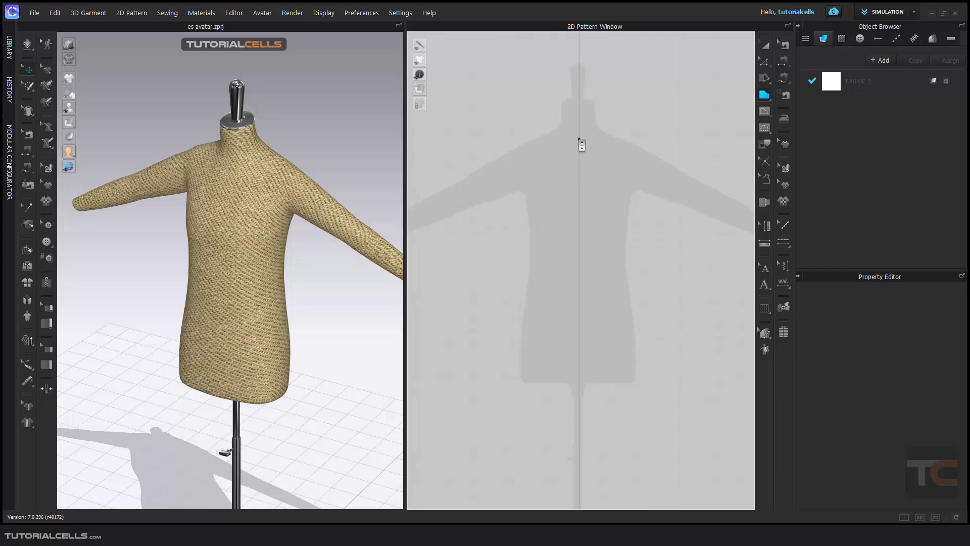
{"action": "scroll", "coordinate": [558, 160], "scroll_direction": "up", "scroll_amount": 1}
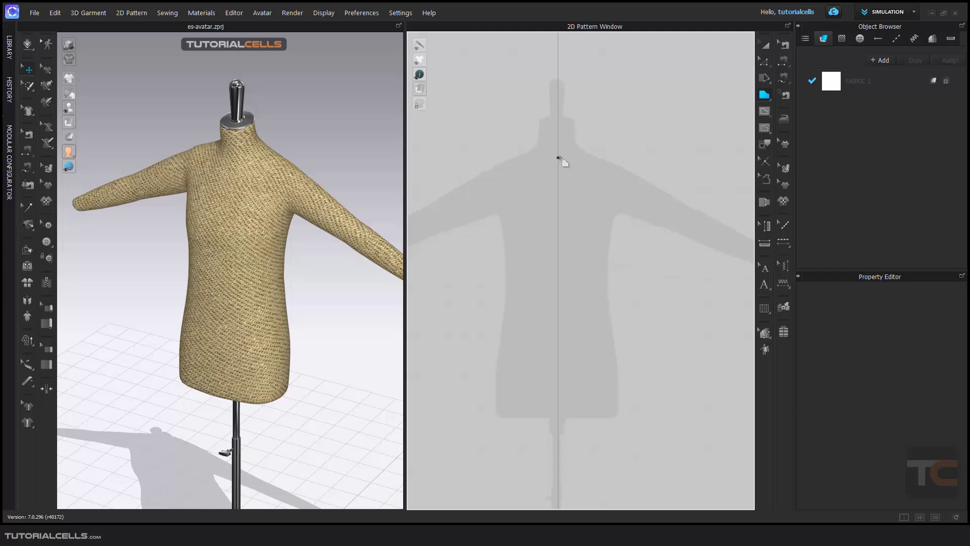
- Place the first neckline point and enable Mirror Creation on the Y-Axis
{"action": "left_click", "coordinate": [558, 158]}
{"action": "right_click", "coordinate": [594, 143]}
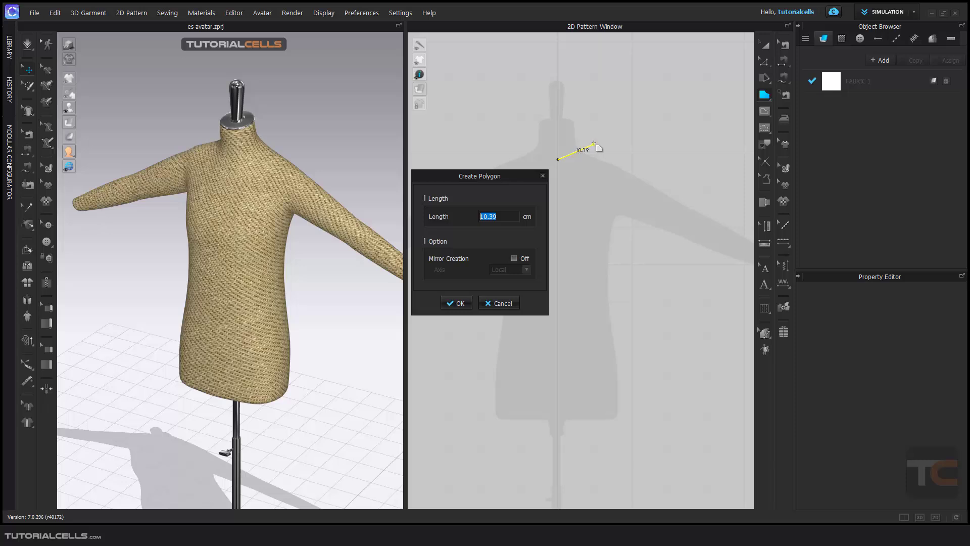
{"action": "left_click", "coordinate": [514, 258]}
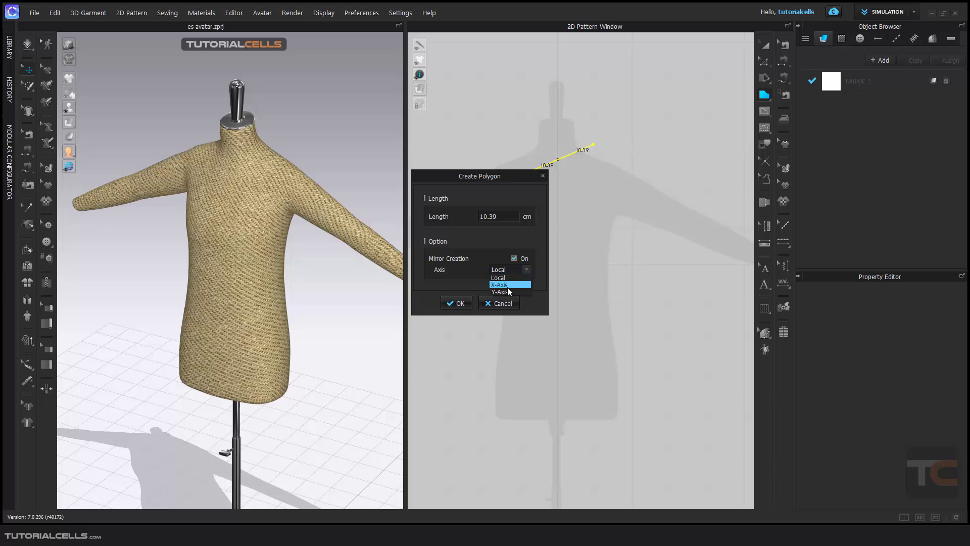
{"action": "left_click", "coordinate": [508, 292]}
{"action": "left_click", "coordinate": [457, 303]}
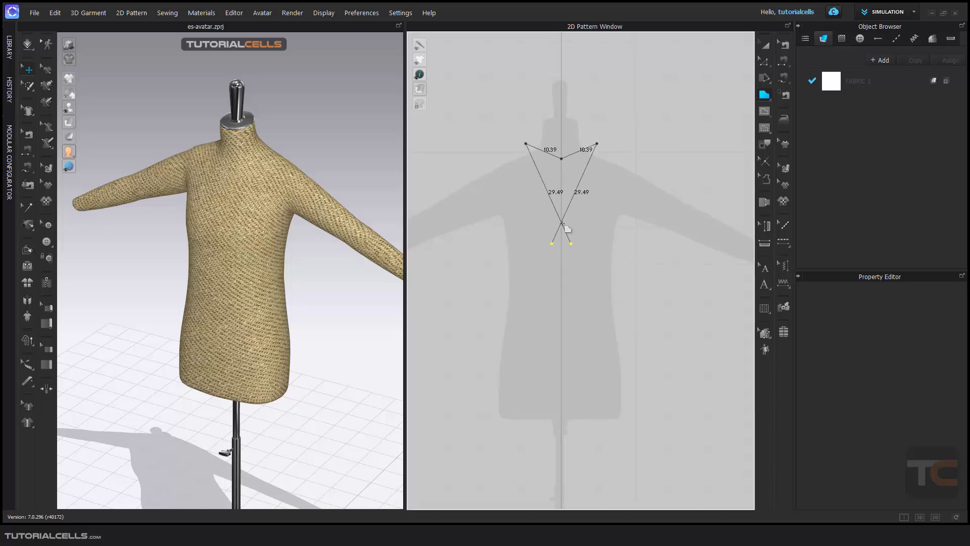
- Trace the shoulder, armhole and hem points and close the mirrored bodice outline
{"action": "left_click", "coordinate": [643, 164]}
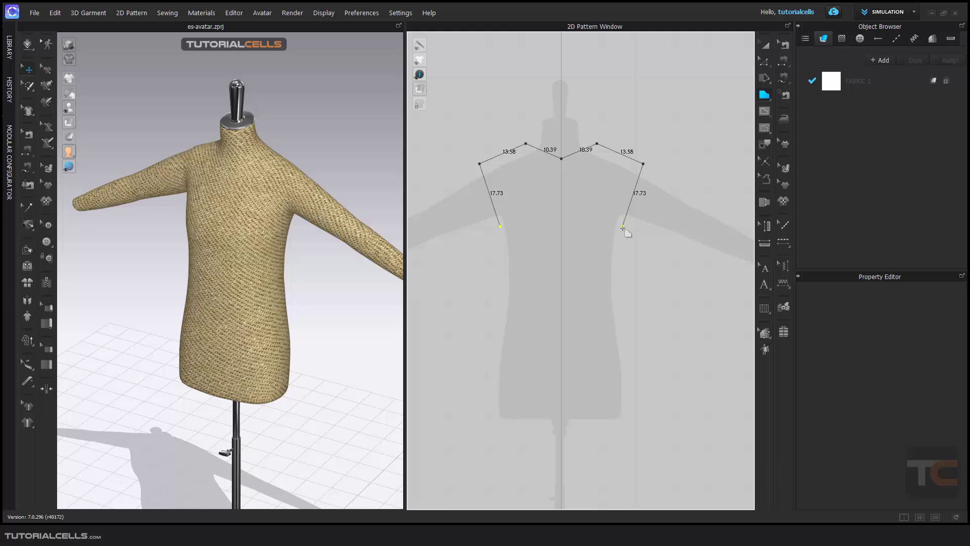
{"action": "left_click", "coordinate": [625, 229]}
{"action": "left_click", "coordinate": [646, 390]}
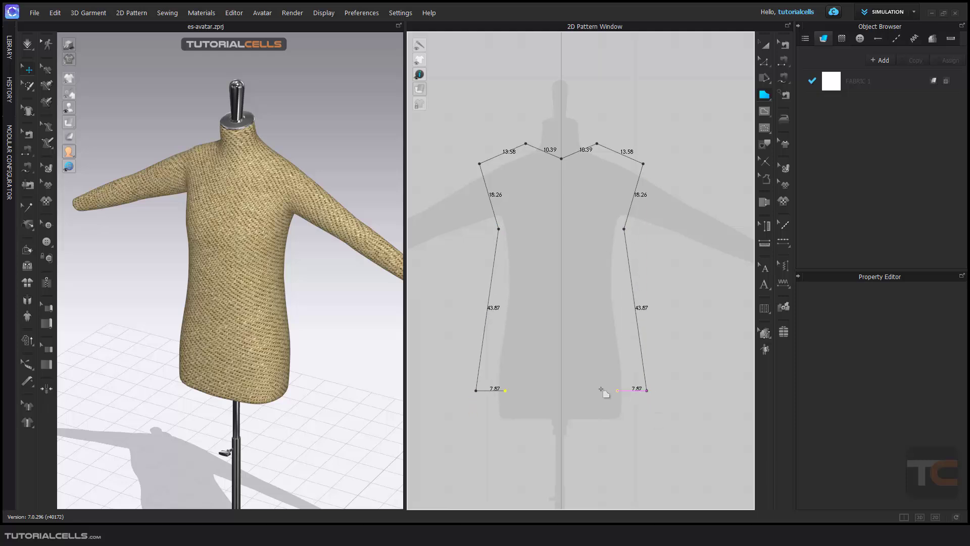
{"action": "left_click", "coordinate": [561, 391]}
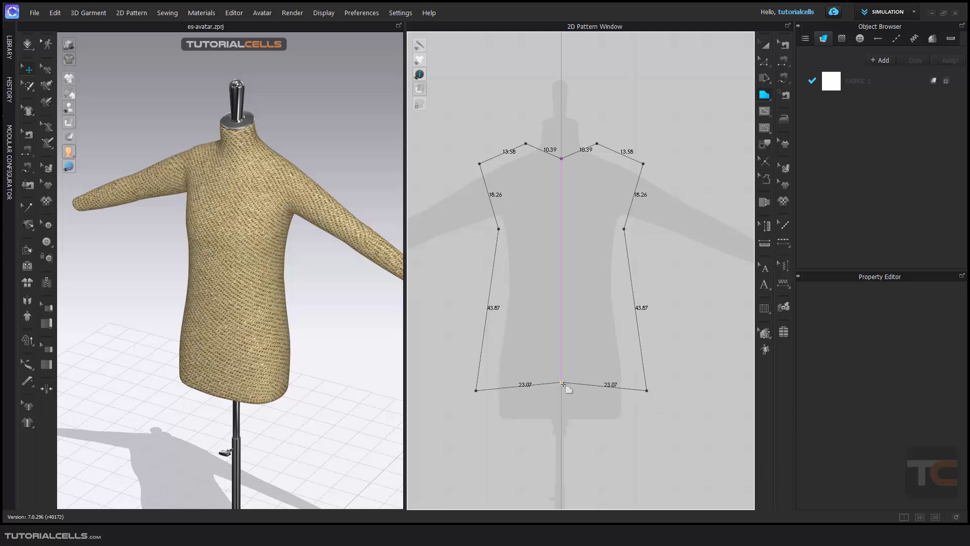
{"action": "left_click", "coordinate": [562, 391]}
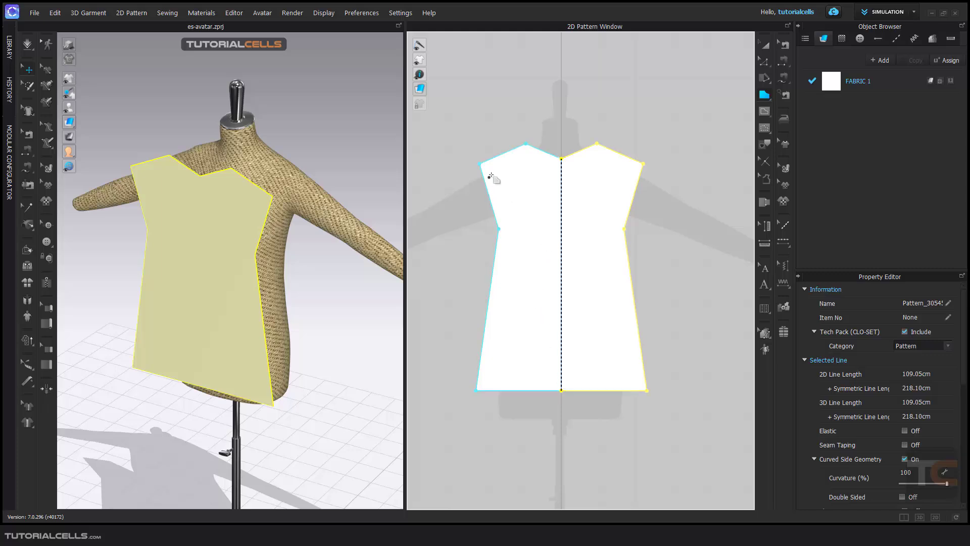
- Select the dress piece and move it with the gizmo to sit in front of the avatar
{"action": "mouse_move", "coordinate": [238, 222]}
{"action": "right_mouse_down"}
{"action": "mouse_move", "coordinate": [147, 221]}
{"action": "mouse_move", "coordinate": [238, 182]}
{"action": "mouse_move", "coordinate": [101, 205]}
{"action": "mouse_move", "coordinate": [229, 228]}
{"action": "right_mouse_up"}
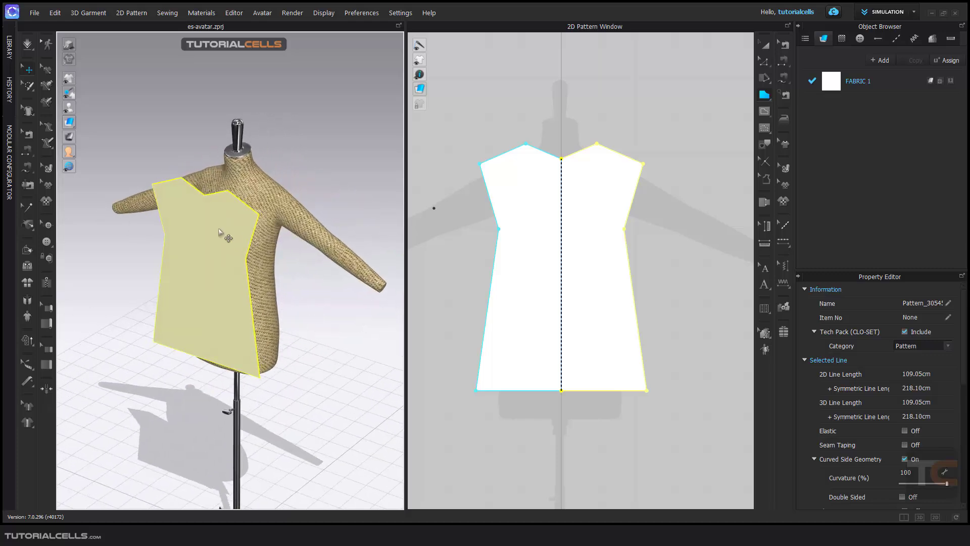
{"action": "left_click", "coordinate": [207, 232]}
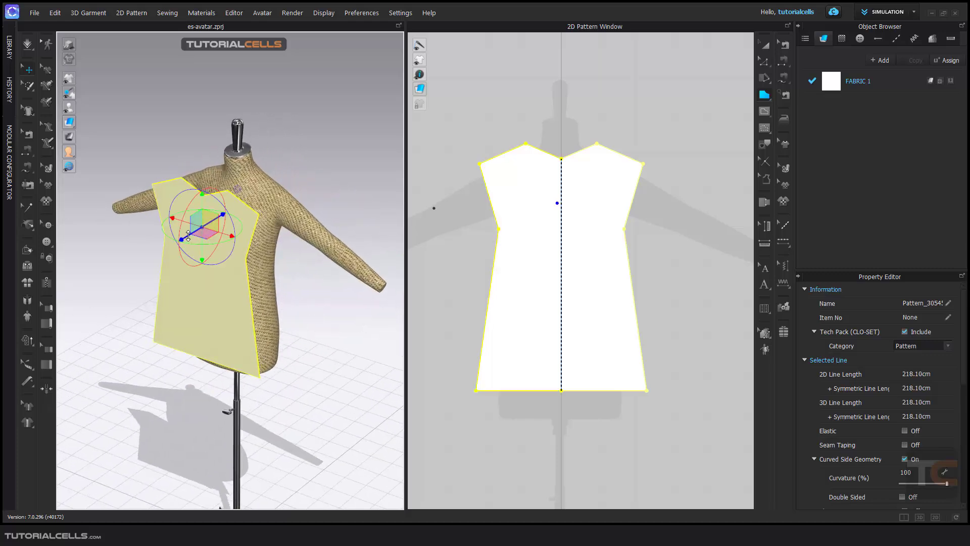
{"action": "left_click_drag", "start_coordinate": [188, 236], "coordinate": [198, 230]}
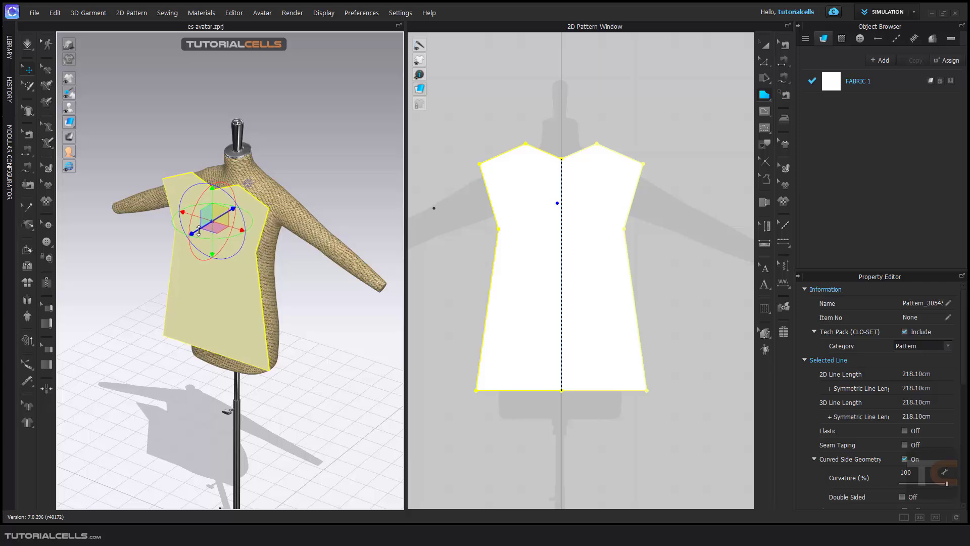
{"action": "scroll", "coordinate": [555, 234], "scroll_direction": "down", "scroll_amount": 3}
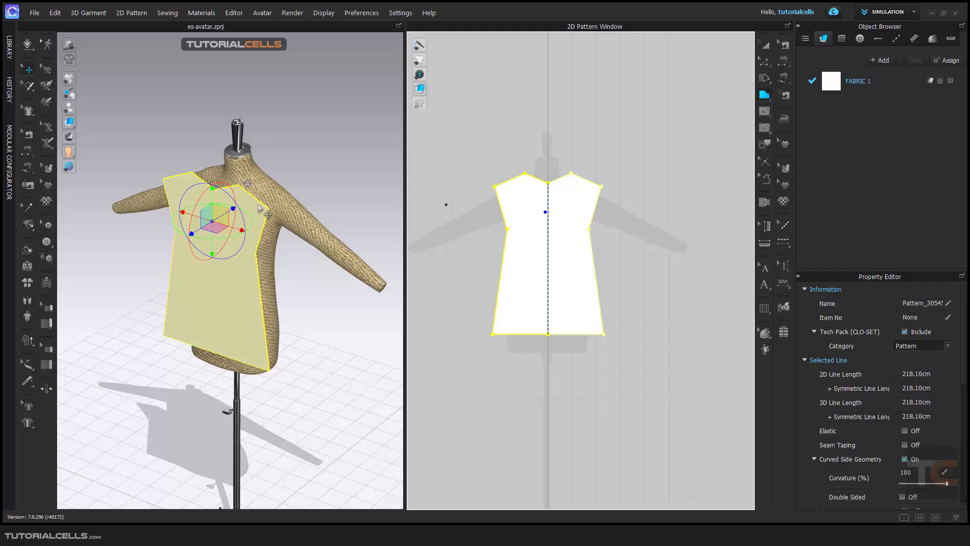
{"action": "mouse_move", "coordinate": [301, 177]}
{"action": "right_mouse_down"}
{"action": "mouse_move", "coordinate": [180, 173]}
{"action": "mouse_move", "coordinate": [303, 186]}
{"action": "right_mouse_up"}
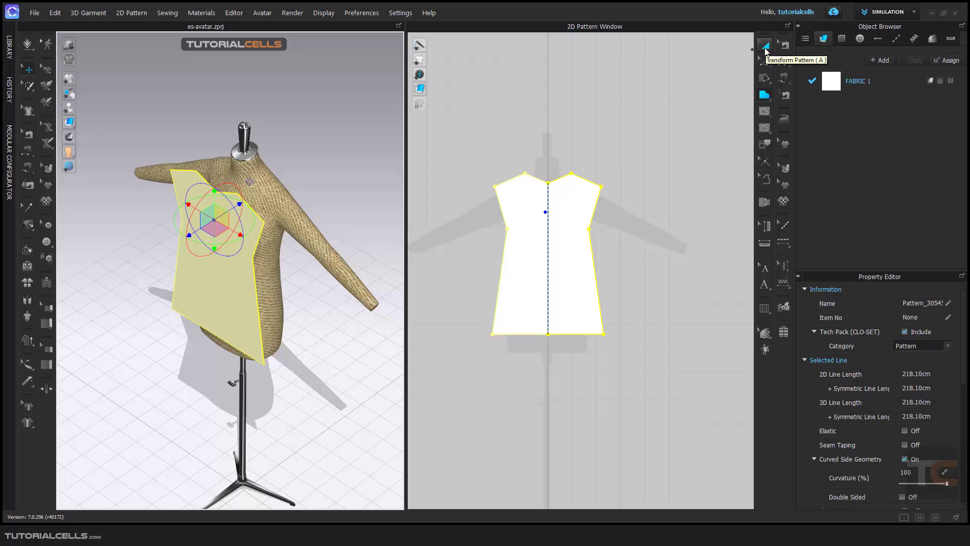
- With Transform Pattern, nudge the dress piece slightly right and up in the 2D window
{"action": "left_click", "coordinate": [765, 46]}
{"action": "scroll", "coordinate": [646, 179], "scroll_direction": "down", "scroll_amount": 3}
{"action": "right_click_drag", "start_coordinate": [647, 179], "coordinate": [563, 204]}
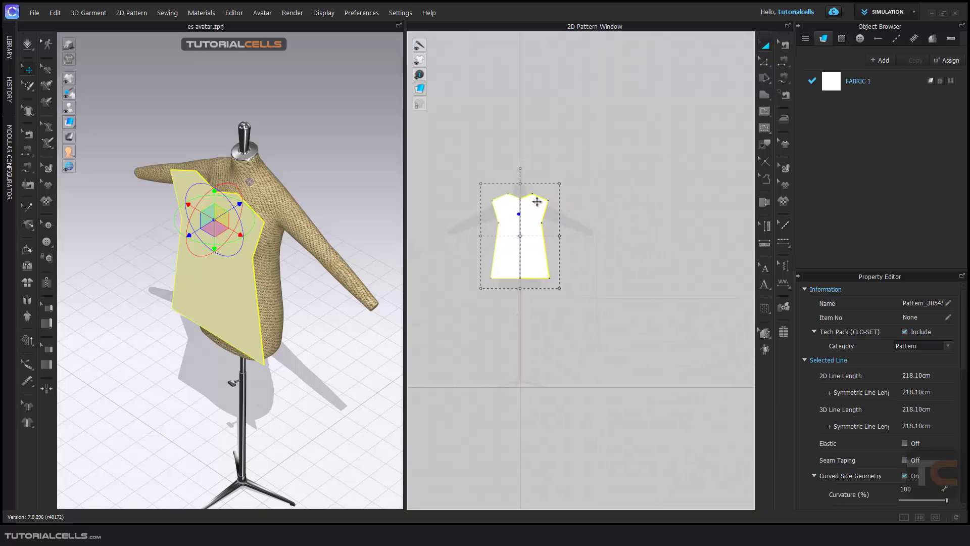
{"action": "mouse_move", "coordinate": [510, 231]}
{"action": "left_mouse_down"}
{"action": "mouse_move", "coordinate": [541, 212]}
{"action": "mouse_move", "coordinate": [571, 220]}
{"action": "mouse_move", "coordinate": [525, 224]}
{"action": "left_mouse_up"}
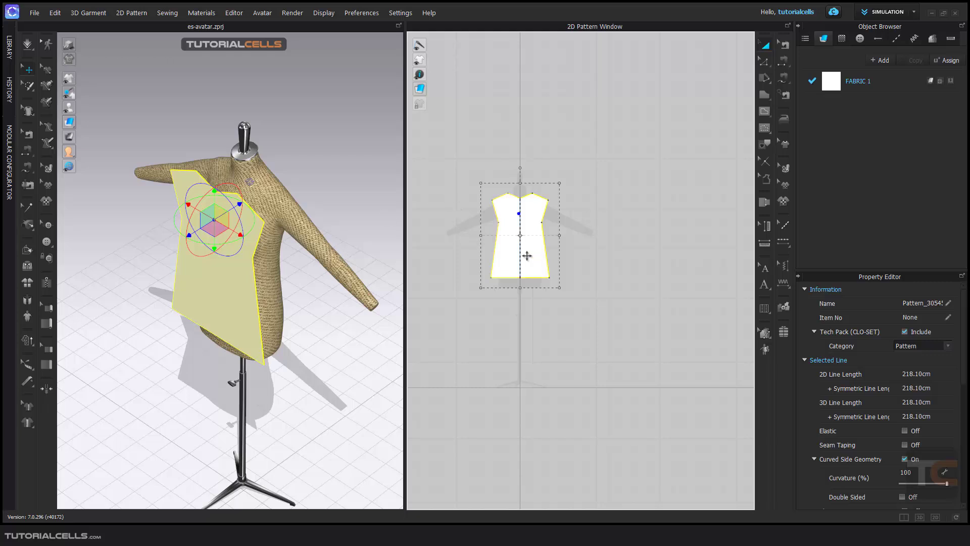
{"action": "scroll", "coordinate": [527, 256], "scroll_direction": "up", "scroll_amount": 3}
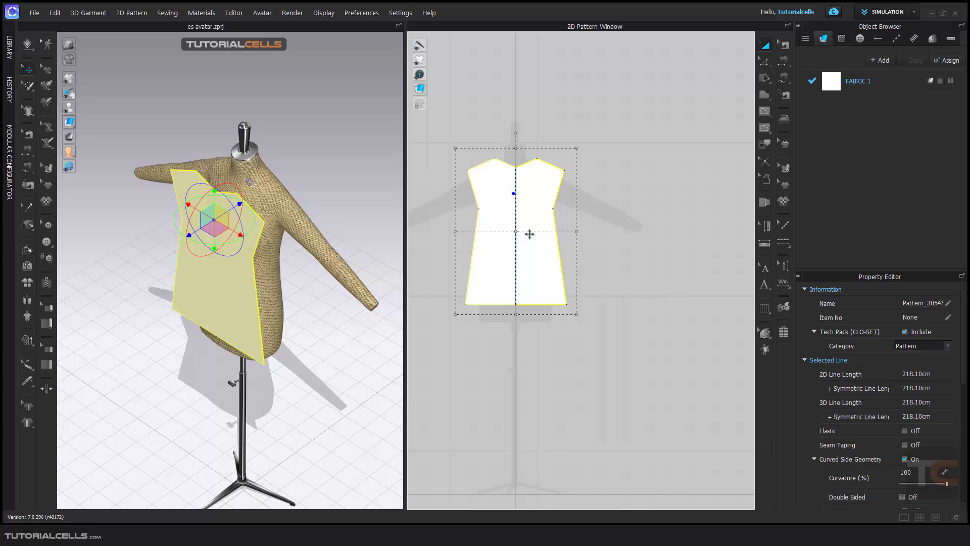
{"action": "scroll", "coordinate": [538, 243], "scroll_direction": "down", "scroll_amount": 2}
- Copy the dress piece and paste a mirrored copy to the right of the original
{"action": "right_click", "coordinate": [534, 228]}
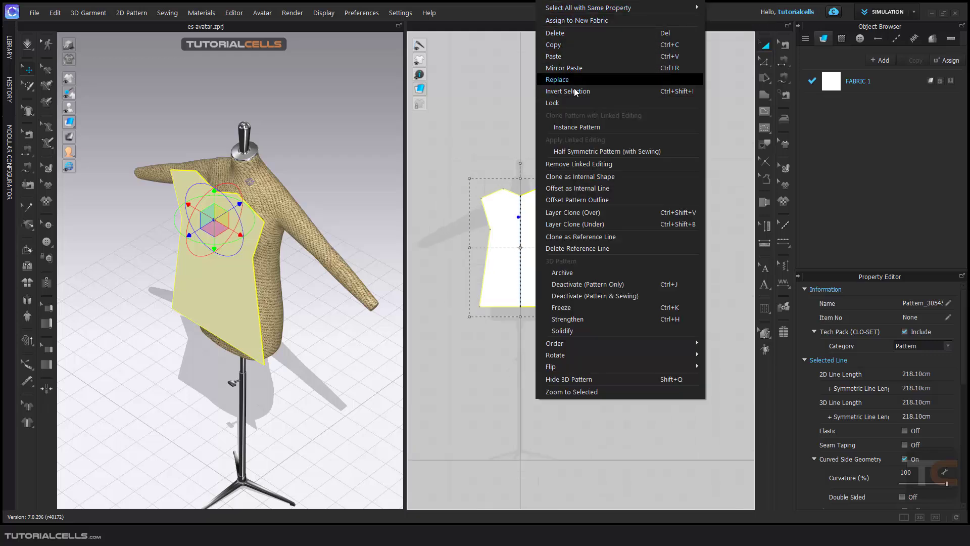
{"action": "left_click", "coordinate": [566, 47]}
{"action": "right_click", "coordinate": [624, 207]}
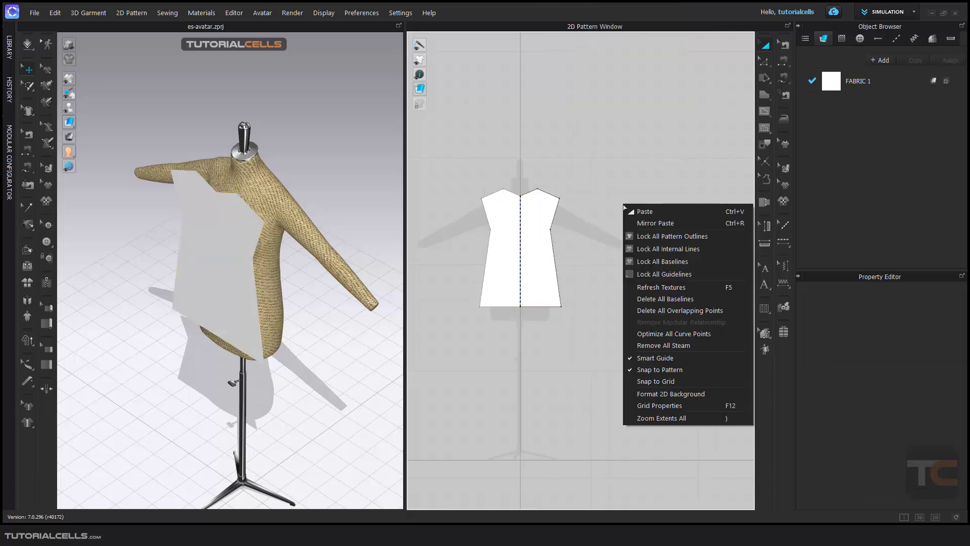
{"action": "left_click", "coordinate": [644, 226]}
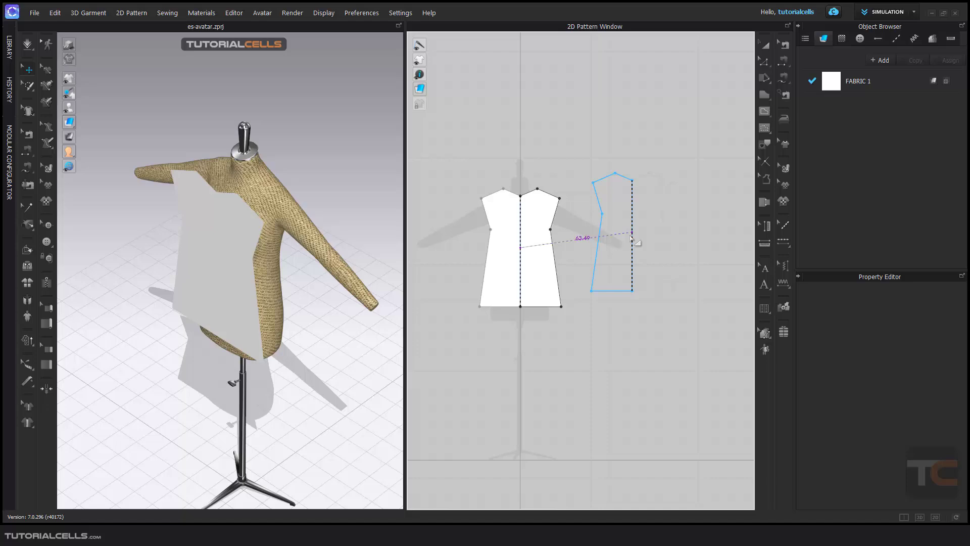
{"action": "left_click", "coordinate": [625, 255]}
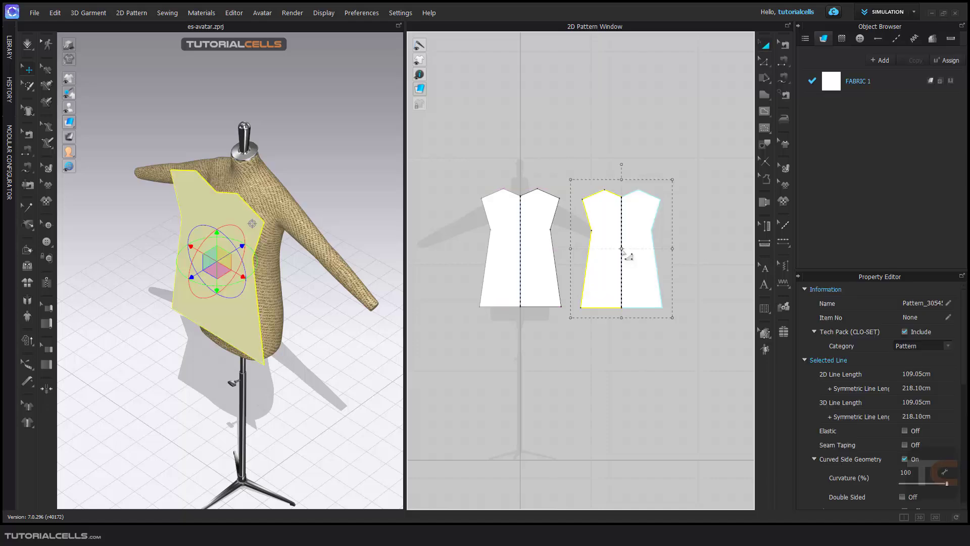
- Move the copied piece in 3D toward the back of the dress form
{"action": "right_click_drag", "start_coordinate": [303, 265], "coordinate": [258, 259]}
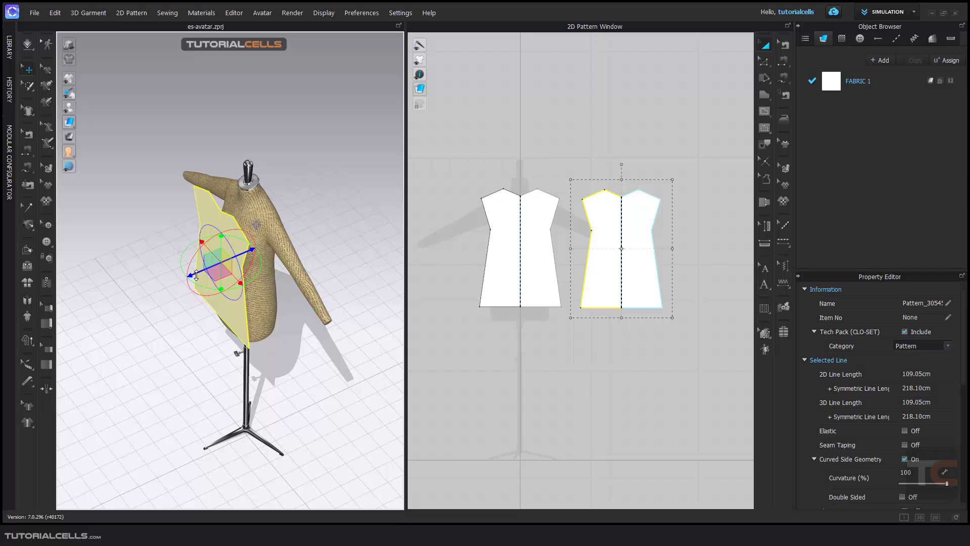
{"action": "mouse_move", "coordinate": [196, 276]}
{"action": "right_mouse_down"}
{"action": "mouse_move", "coordinate": [221, 266]}
{"action": "mouse_move", "coordinate": [208, 273]}
{"action": "right_mouse_up"}
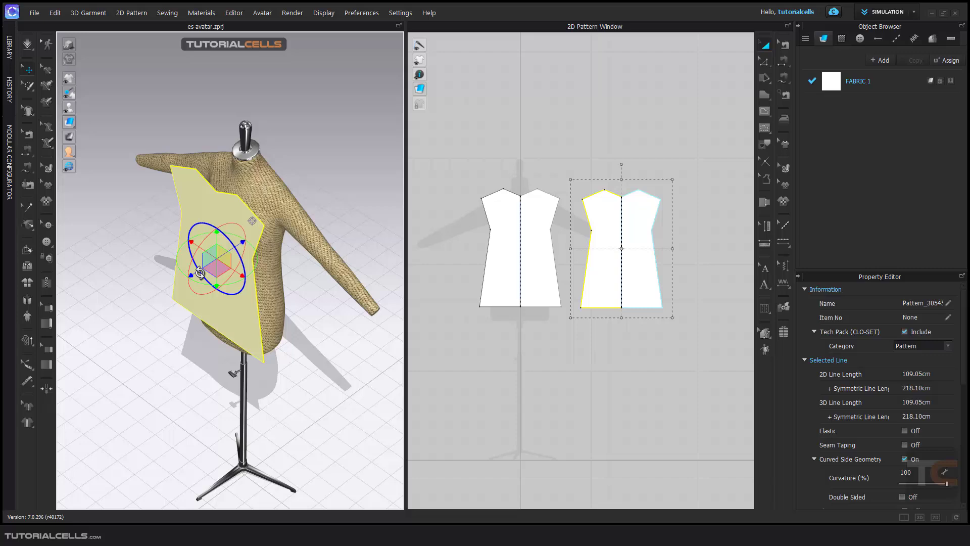
{"action": "left_click_drag", "start_coordinate": [196, 275], "coordinate": [320, 212]}
{"action": "right_click_drag", "start_coordinate": [320, 213], "coordinate": [281, 228]}
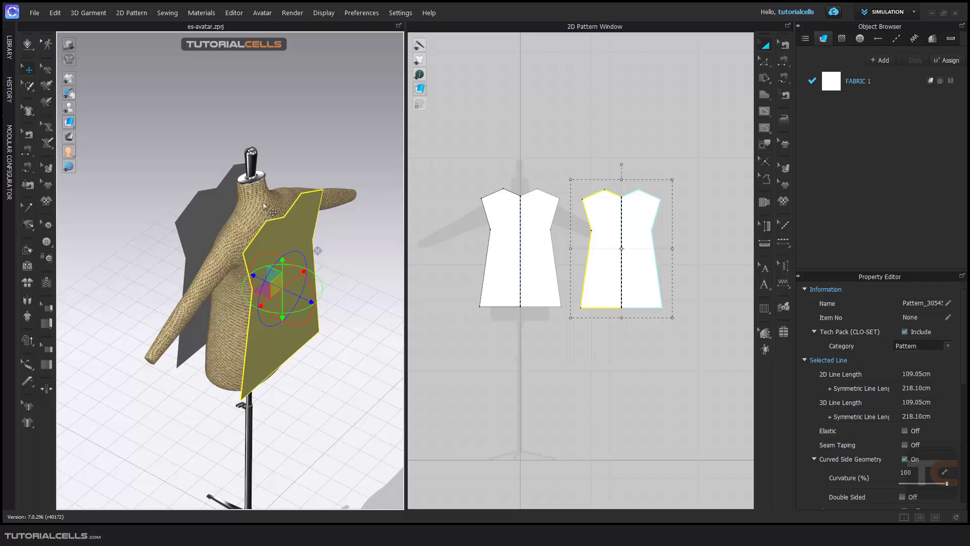
- Flip the back dress piece horizontally, check it from several angles, then deselect it
{"action": "right_click", "coordinate": [303, 221]}
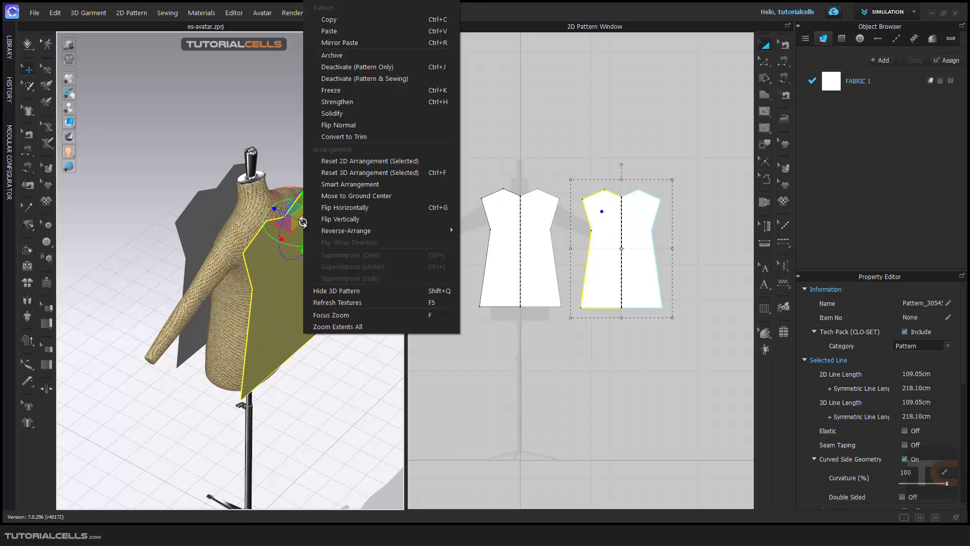
{"action": "left_click", "coordinate": [336, 208]}
{"action": "right_click_drag", "start_coordinate": [216, 202], "coordinate": [237, 205]}
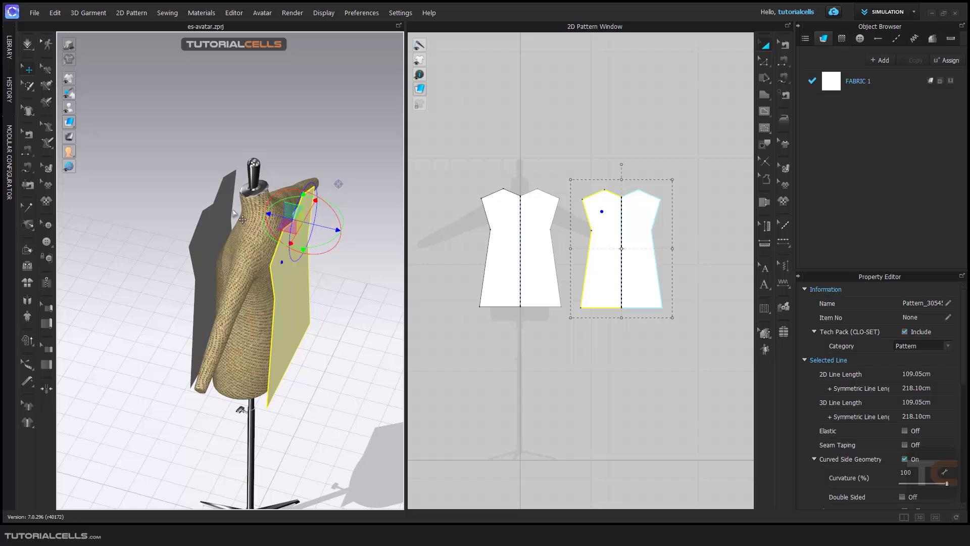
{"action": "right_click_drag", "start_coordinate": [240, 217], "coordinate": [273, 230]}
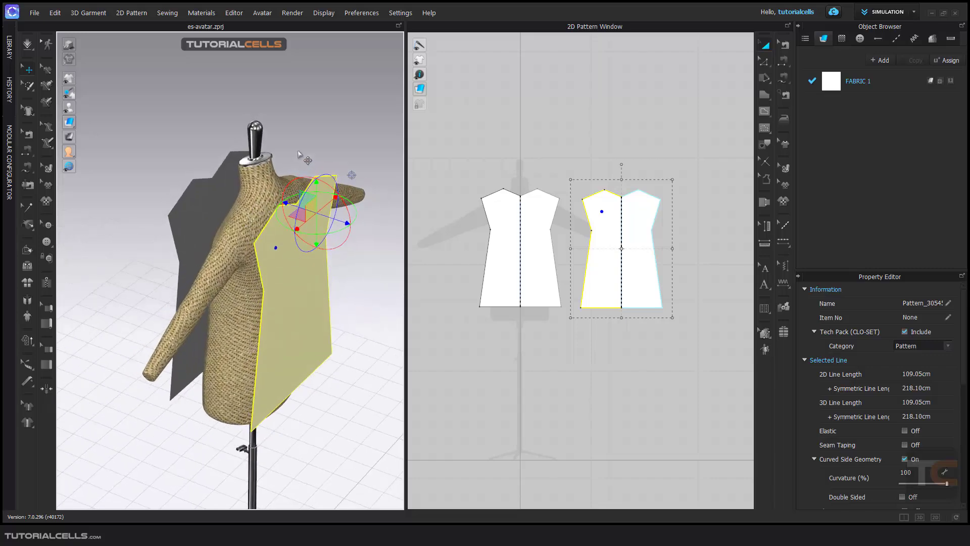
{"action": "right_click_drag", "start_coordinate": [299, 151], "coordinate": [288, 178]}
{"action": "left_click", "coordinate": [185, 170]}
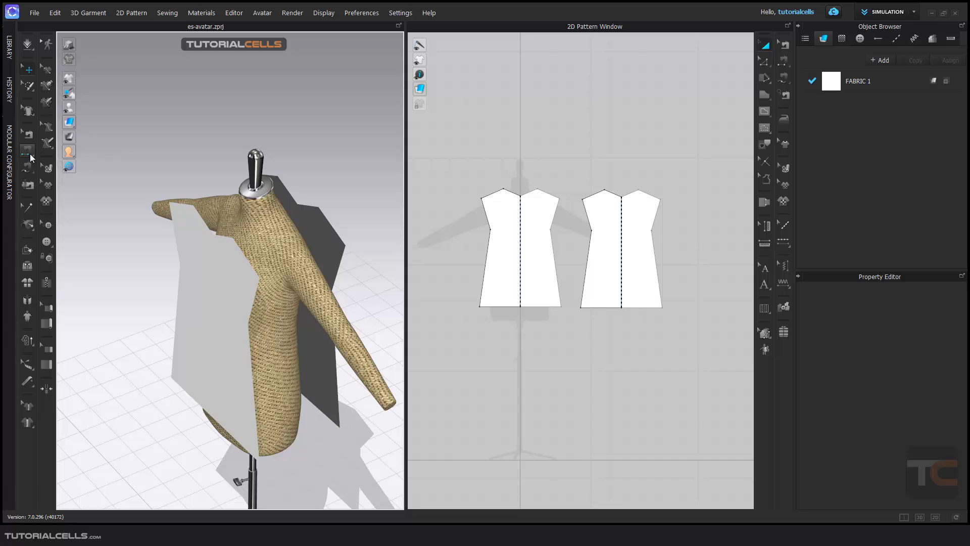
- Sew the front piece's shoulder and side edges to the matching back-piece edges with Segment Sewing
{"action": "left_click", "coordinate": [29, 154]}
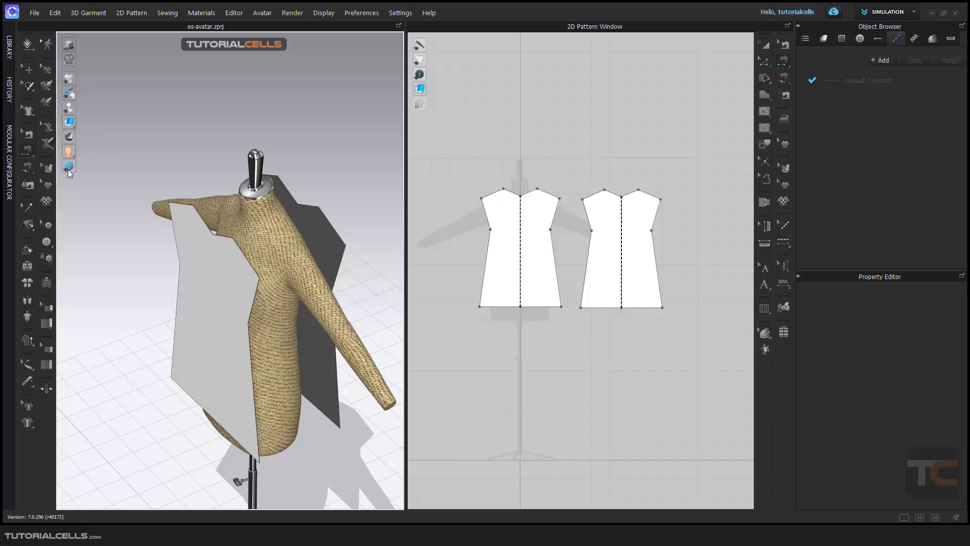
{"action": "left_click", "coordinate": [242, 249]}
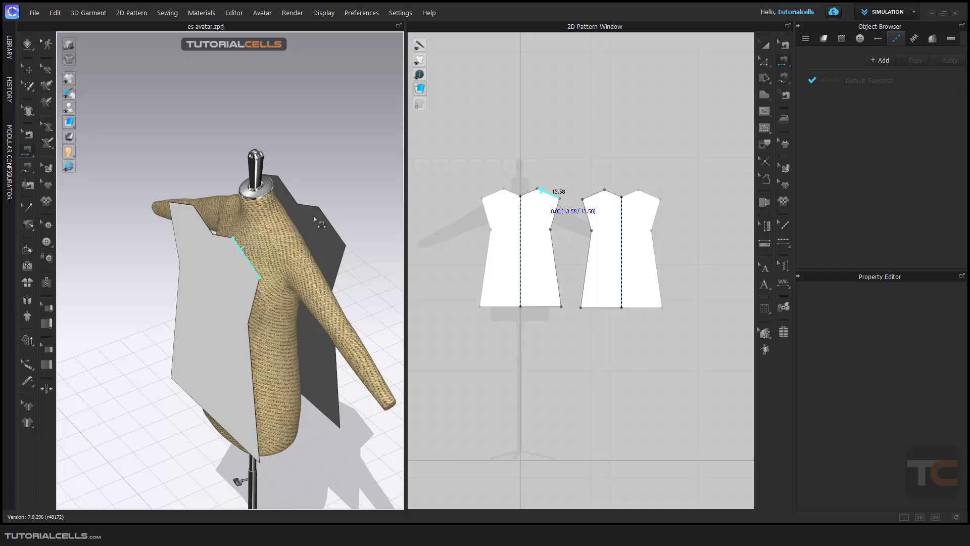
{"action": "left_click", "coordinate": [331, 222]}
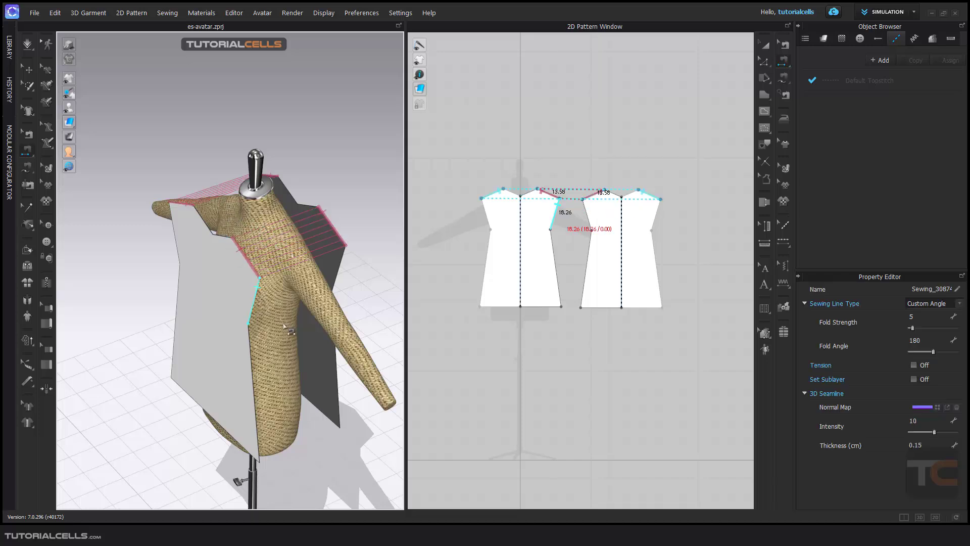
{"action": "left_click", "coordinate": [253, 346]}
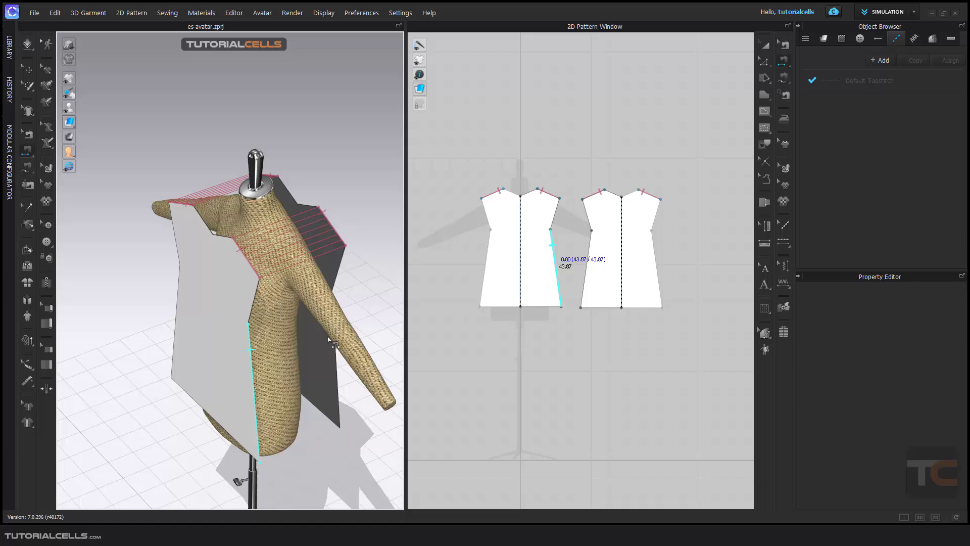
{"action": "right_click_drag", "start_coordinate": [332, 342], "coordinate": [300, 324]}
{"action": "left_click", "coordinate": [292, 322]}
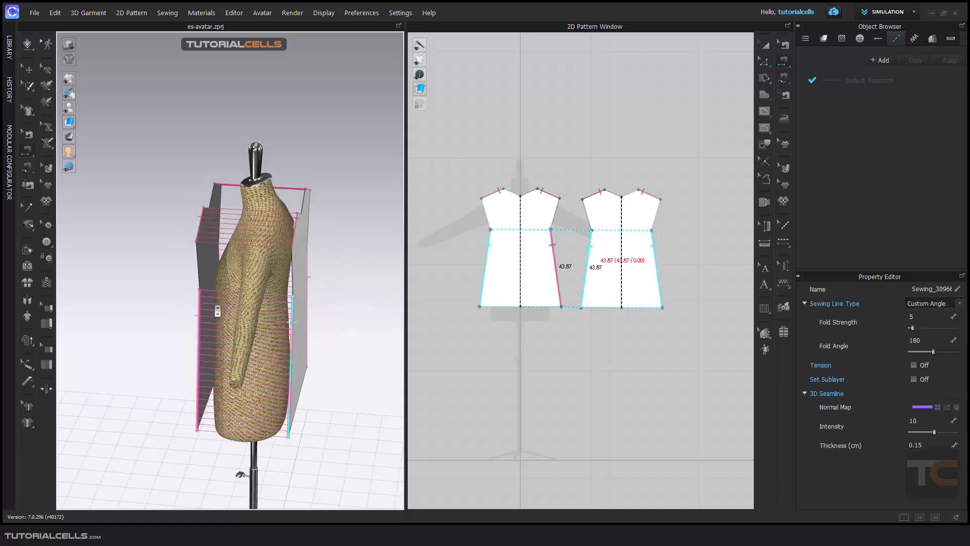
{"action": "right_click_drag", "start_coordinate": [217, 311], "coordinate": [290, 301]}
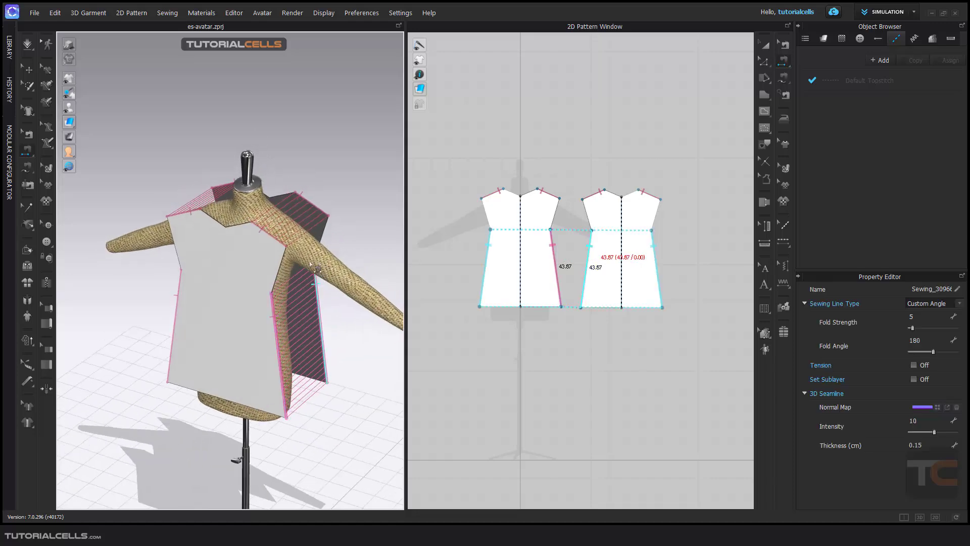
{"action": "left_click", "coordinate": [519, 203]}
{"action": "scroll", "coordinate": [519, 203], "scroll_direction": "up", "scroll_amount": 5}
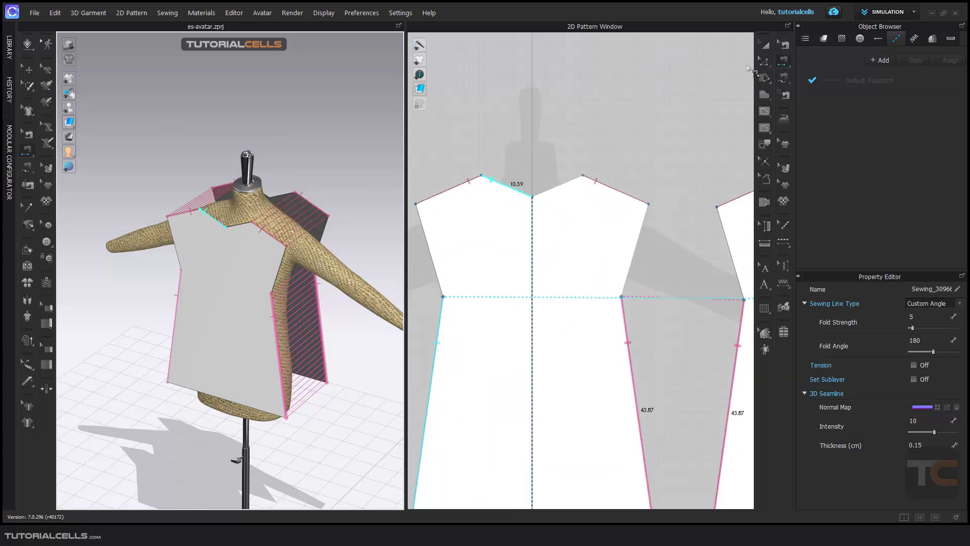
{"action": "left_click", "coordinate": [764, 61]}
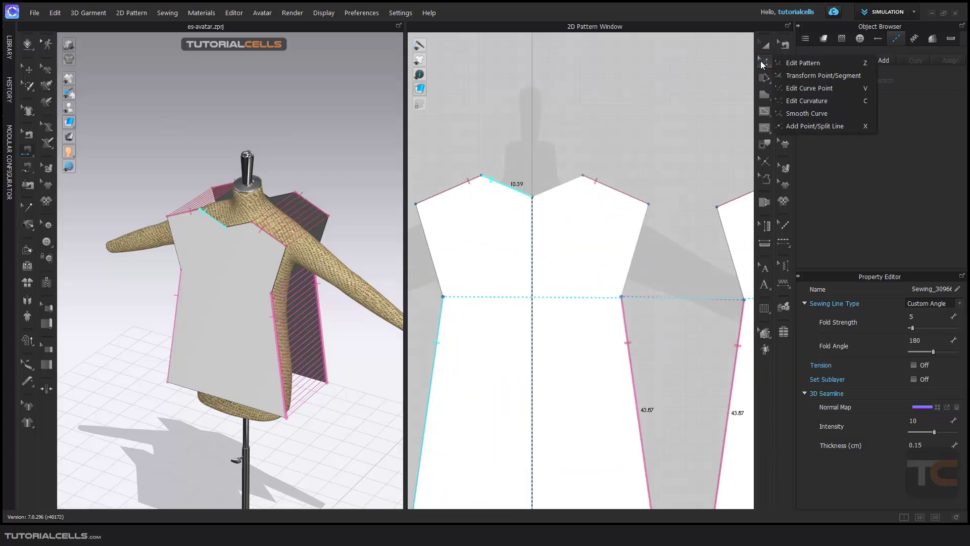
- With Edit Curvature, round the neckline into a scoop and curve the armhole and side seam
{"action": "left_click", "coordinate": [802, 101]}
{"action": "scroll", "coordinate": [546, 210], "scroll_direction": "up", "scroll_amount": 5}
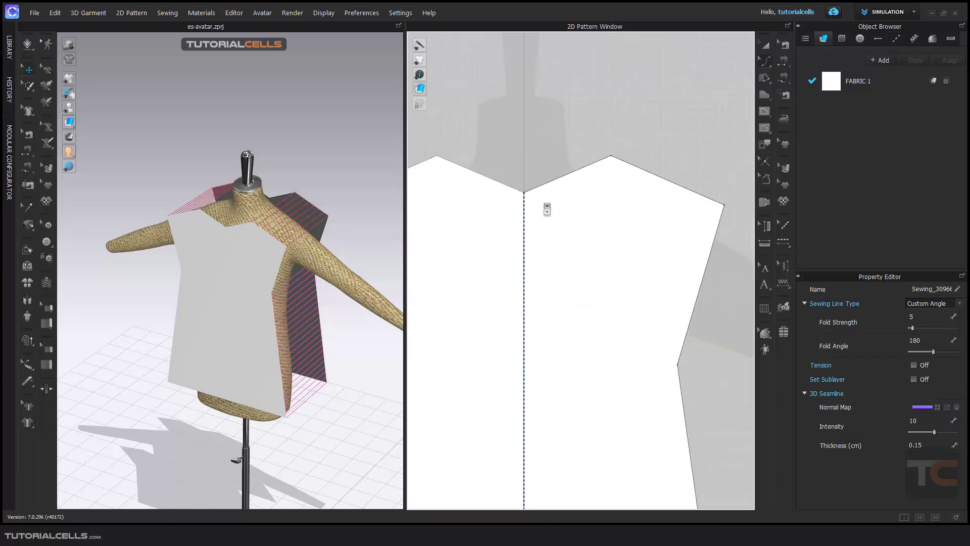
{"action": "right_click_drag", "start_coordinate": [485, 177], "coordinate": [511, 161]}
{"action": "left_click_drag", "start_coordinate": [511, 161], "coordinate": [503, 171]}
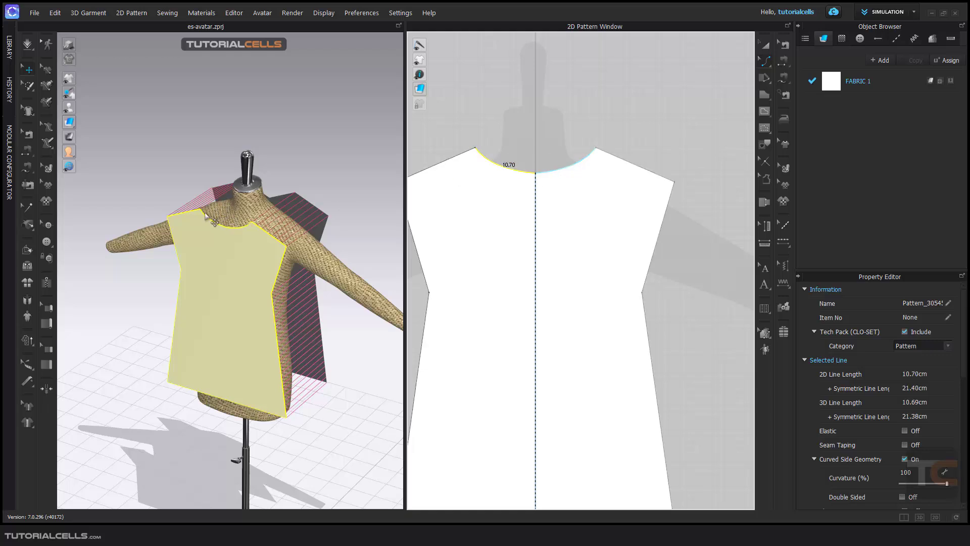
{"action": "left_click_drag", "start_coordinate": [657, 242], "coordinate": [654, 243]}
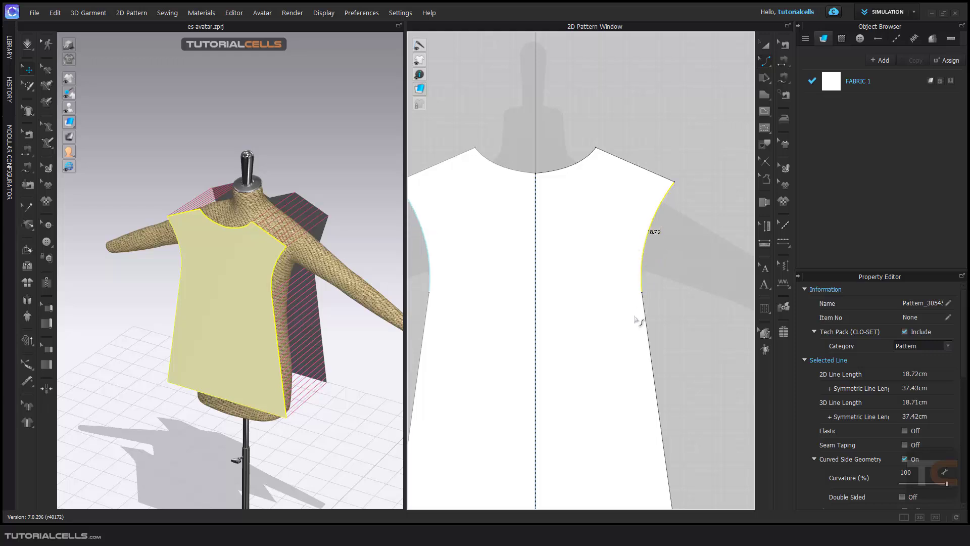
{"action": "middle_click_drag", "start_coordinate": [637, 320], "coordinate": [610, 240]}
{"action": "left_click", "coordinate": [618, 276]}
{"action": "left_click_drag", "start_coordinate": [617, 275], "coordinate": [613, 278]}
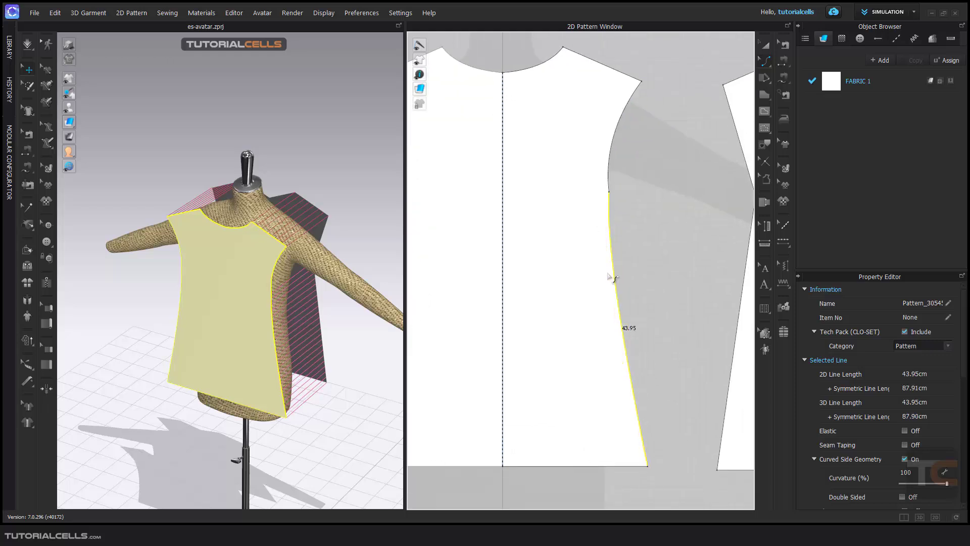
{"action": "scroll", "coordinate": [610, 282], "scroll_direction": "down", "scroll_amount": 5}
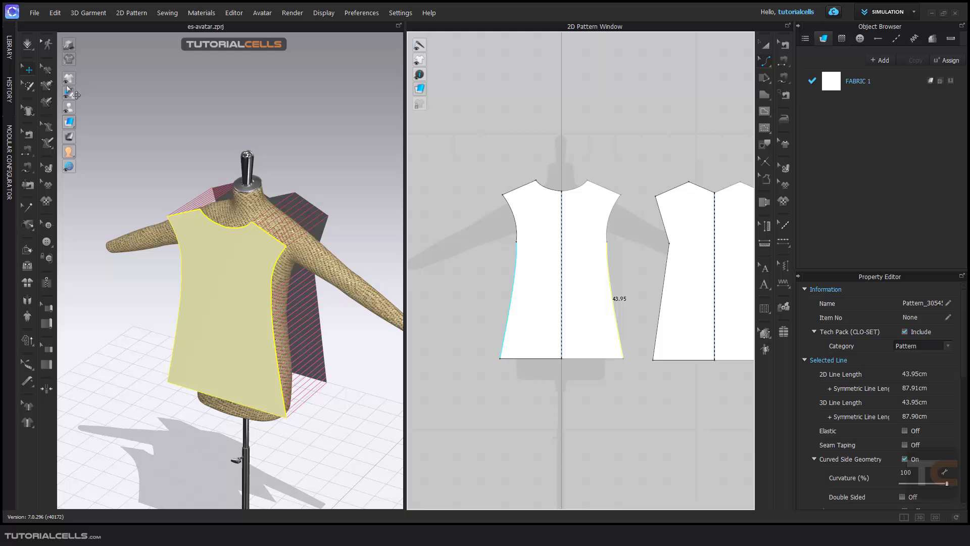
{"action": "left_click", "coordinate": [29, 52]}
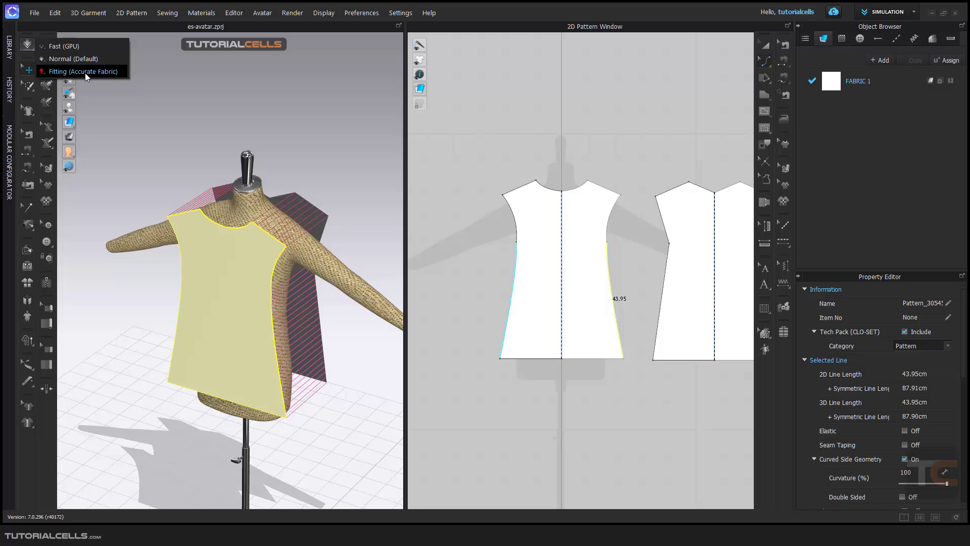
- Set simulation to Fitting (Accurate Fabric) and start simulating the dress
{"action": "left_click", "coordinate": [85, 72]}
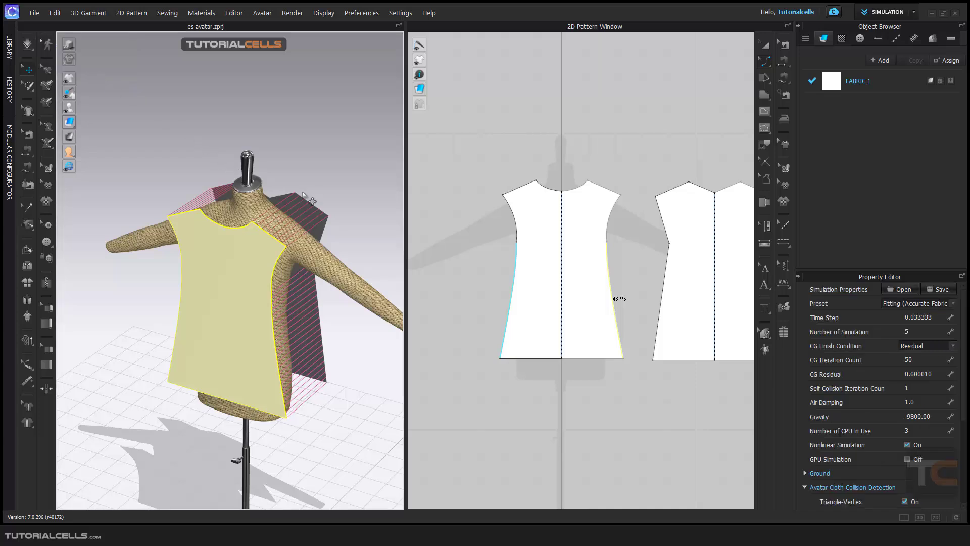
{"action": "right_click_drag", "start_coordinate": [305, 198], "coordinate": [266, 217]}
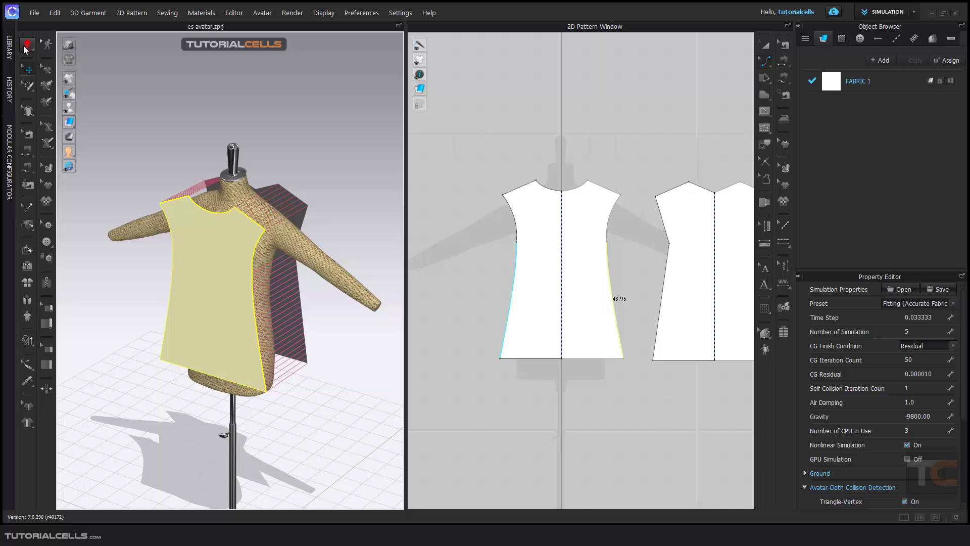
{"action": "left_click", "coordinate": [28, 45]}
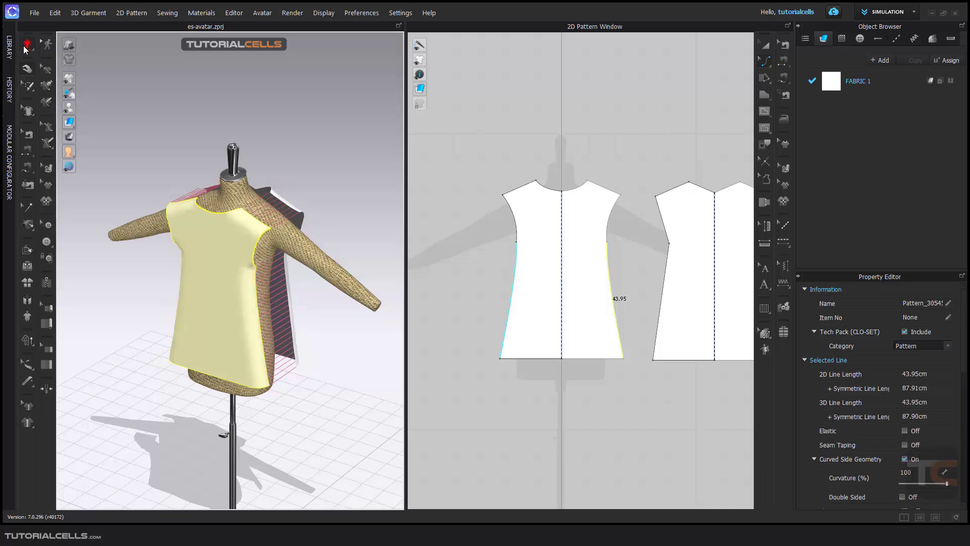
- Tug the draped cloth into place around the form and recentre both pattern pieces
{"action": "left_click", "coordinate": [281, 195]}
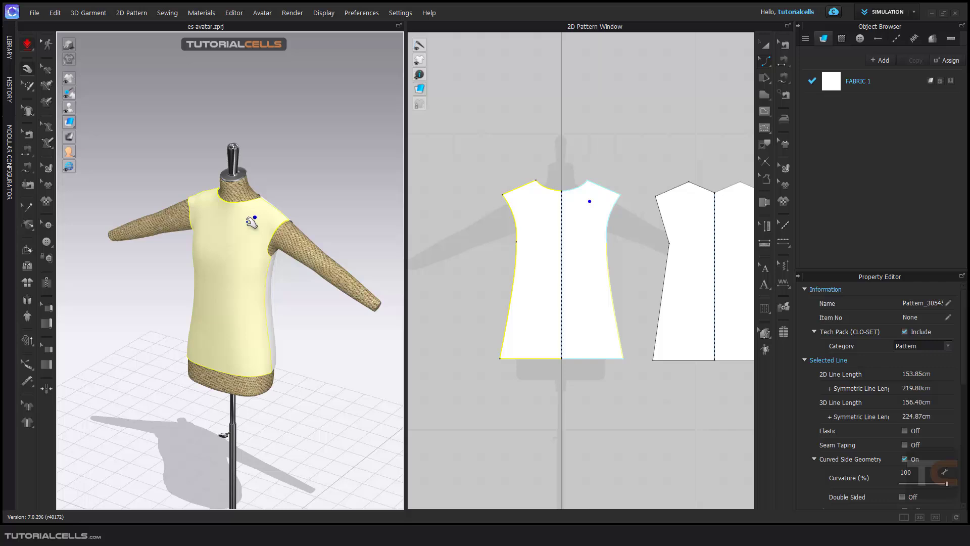
{"action": "left_click_drag", "start_coordinate": [255, 242], "coordinate": [267, 295]}
{"action": "left_click", "coordinate": [264, 320]}
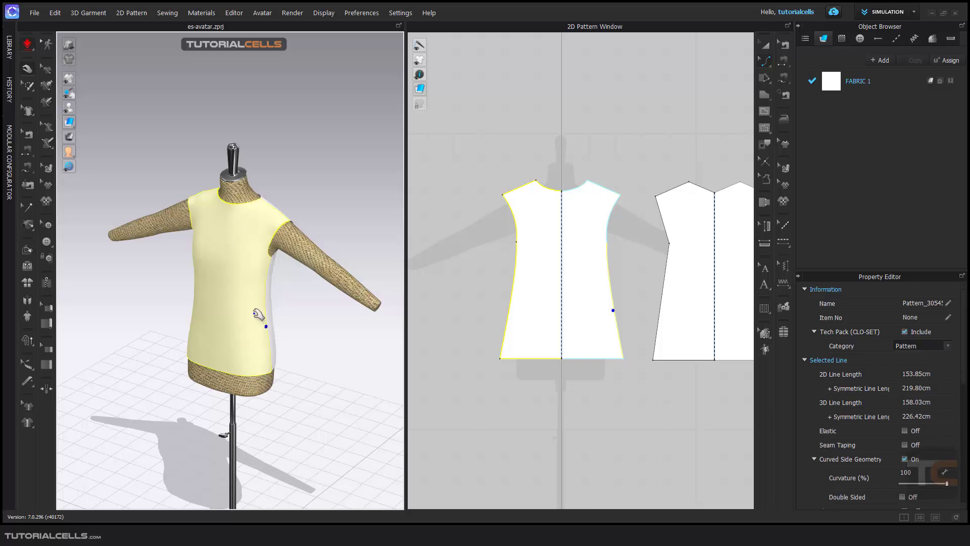
{"action": "right_click_drag", "start_coordinate": [260, 325], "coordinate": [259, 289]}
{"action": "scroll", "coordinate": [538, 292], "scroll_direction": "down", "scroll_amount": 2}
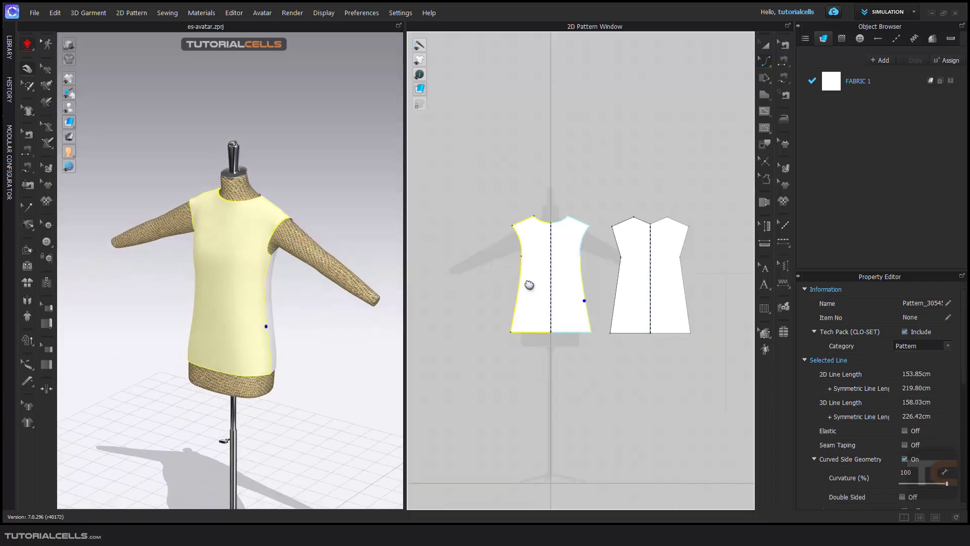
{"action": "right_click_drag", "start_coordinate": [523, 278], "coordinate": [520, 236]}
{"action": "scroll", "coordinate": [515, 268], "scroll_direction": "up", "scroll_amount": 3}
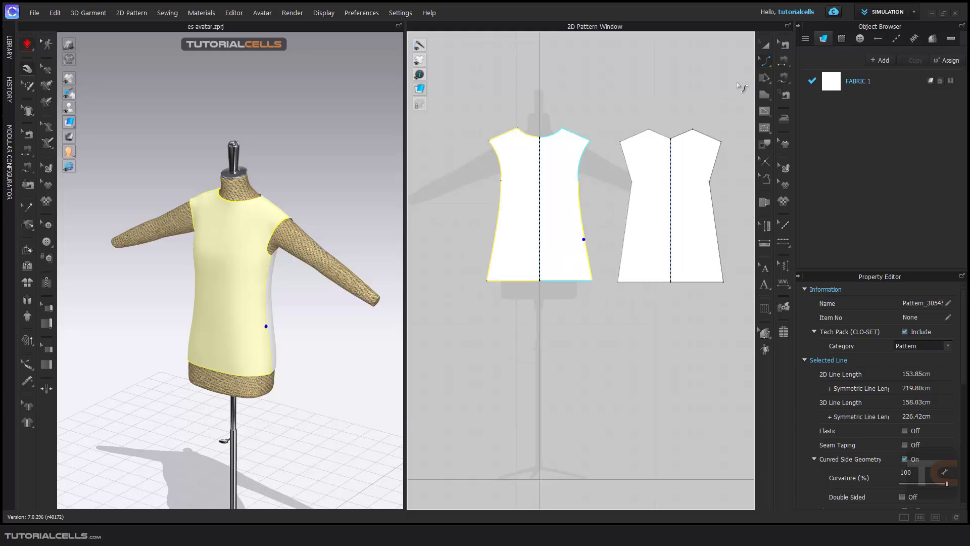
{"action": "left_click", "coordinate": [765, 61]}
- Select both hem edges and lower them to lengthen the front and back panels
{"action": "left_click", "coordinate": [782, 64]}
{"action": "left_click", "coordinate": [514, 280]}
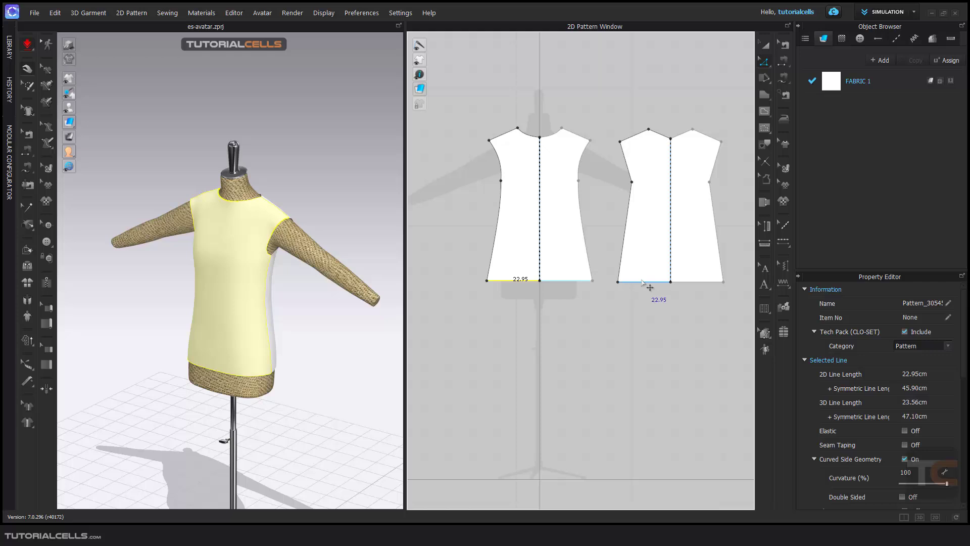
{"action": "left_click", "coordinate": [649, 282], "text": "shift"}
{"action": "left_click_drag", "start_coordinate": [513, 283], "coordinate": [506, 319]}
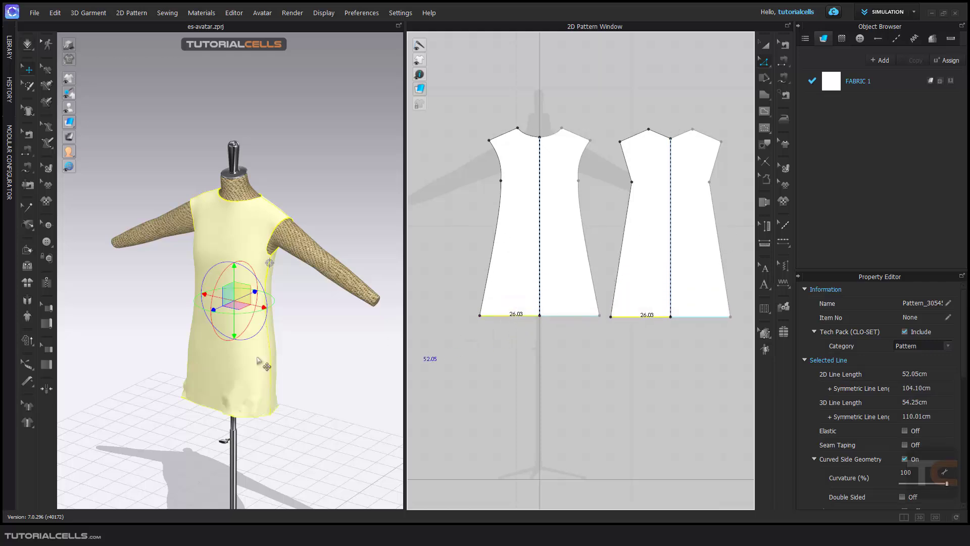
- Run the simulation and pull the hem down until the dress hangs level
{"action": "key", "text": "space"}
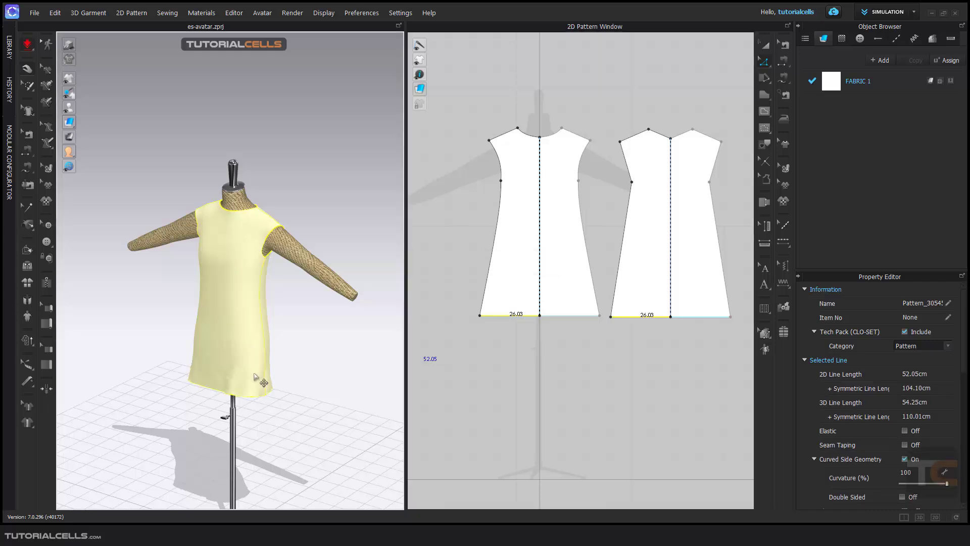
{"action": "left_click_drag", "start_coordinate": [256, 386], "coordinate": [214, 393]}
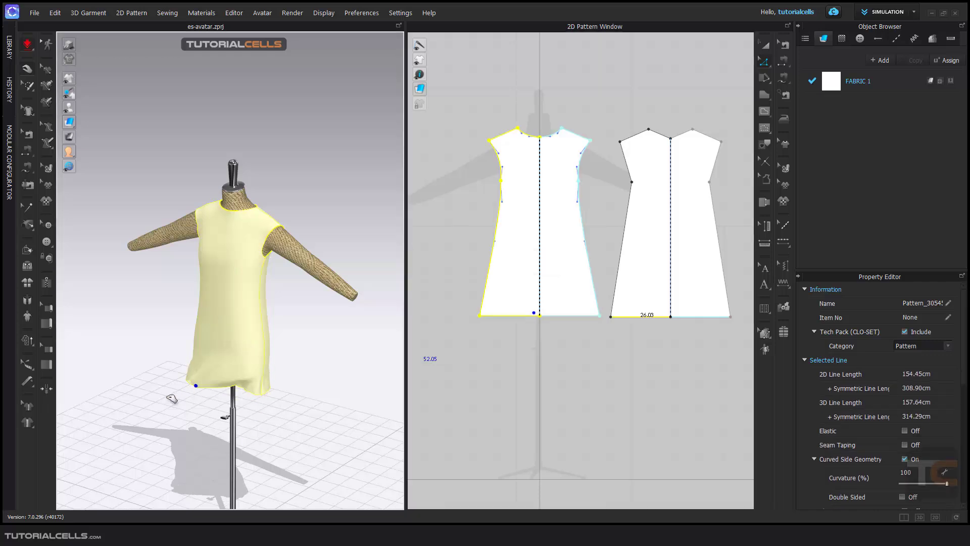
{"action": "left_click", "coordinate": [259, 395]}
{"action": "right_click_drag", "start_coordinate": [307, 400], "coordinate": [260, 255]}
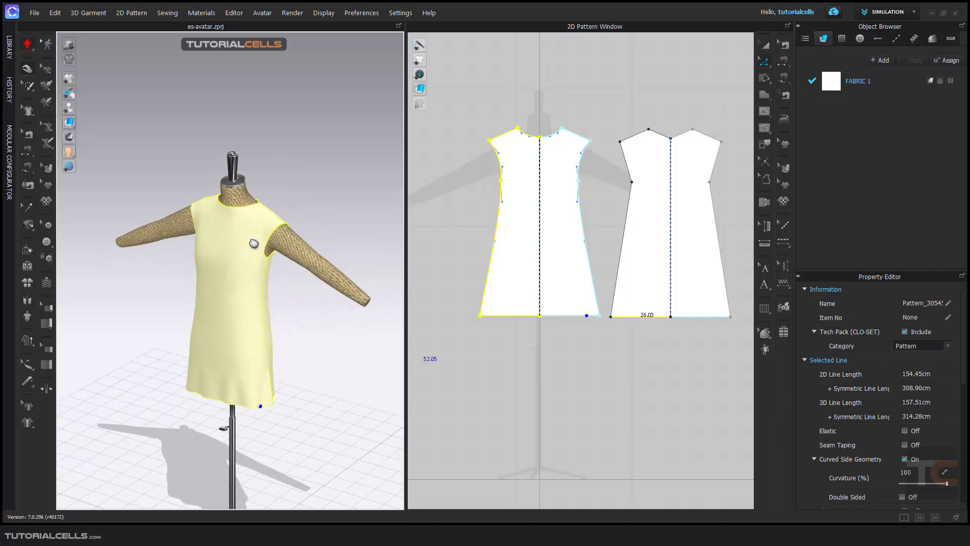
{"action": "middle_click_drag", "start_coordinate": [259, 234], "coordinate": [260, 226]}
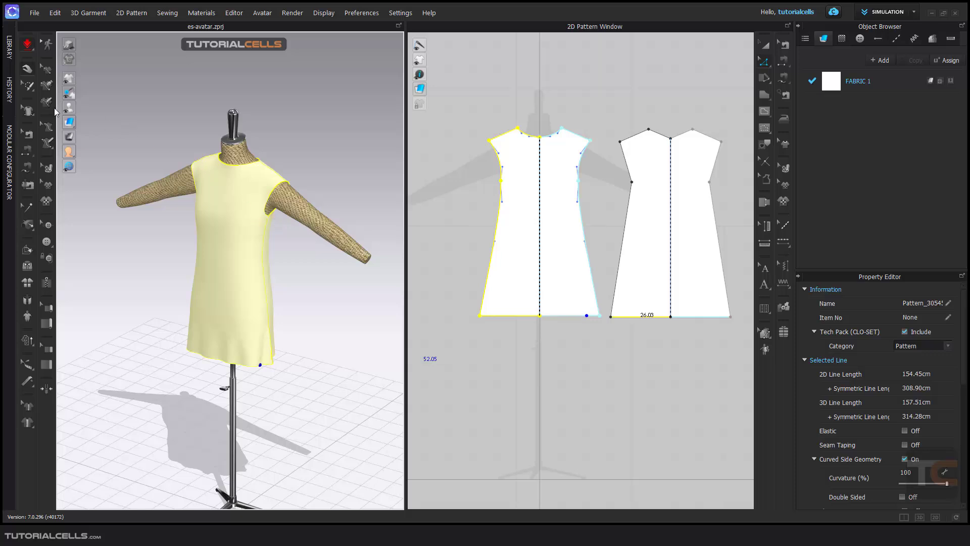
- Stop the simulation and drag Denim_Lightweight from the library's Fabric collection onto the dress
{"action": "left_click", "coordinate": [27, 45]}
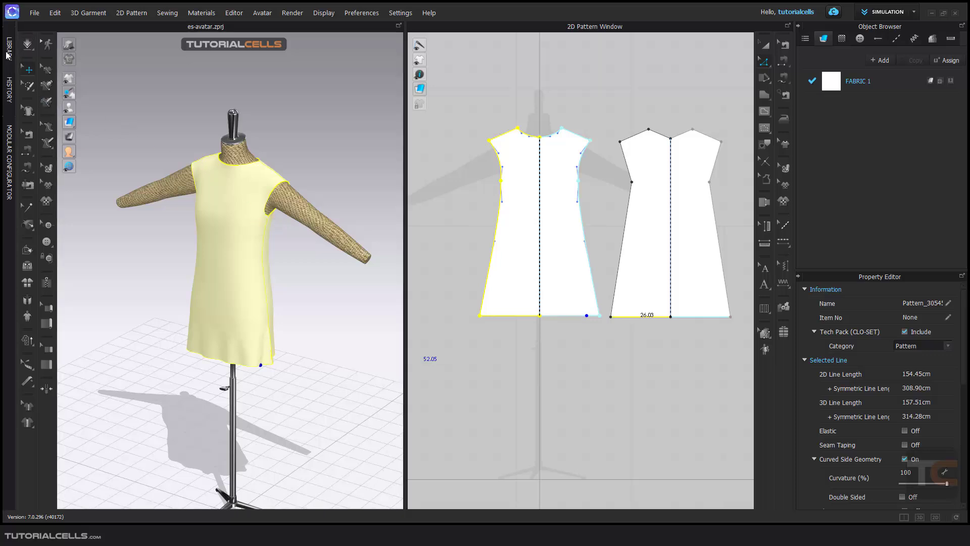
{"action": "left_click", "coordinate": [8, 51]}
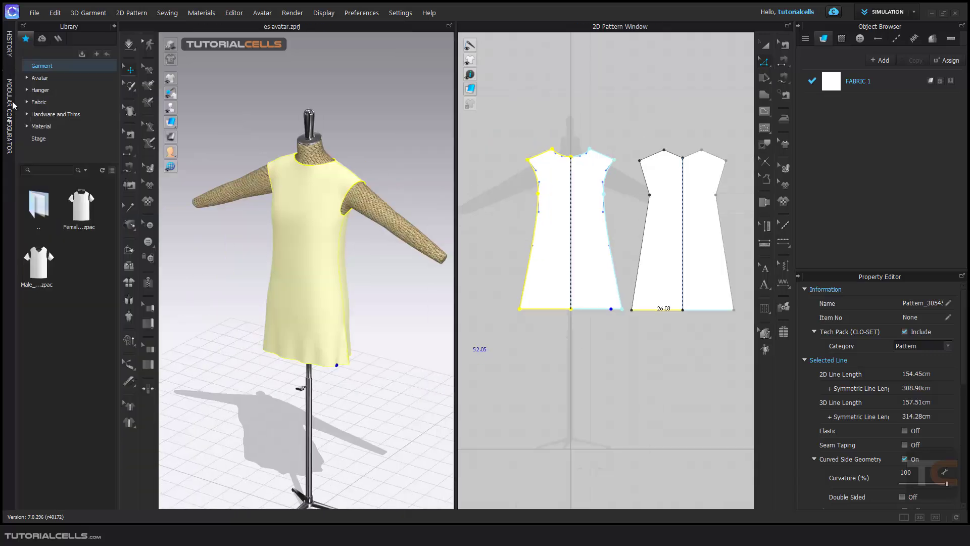
{"action": "left_click", "coordinate": [41, 101]}
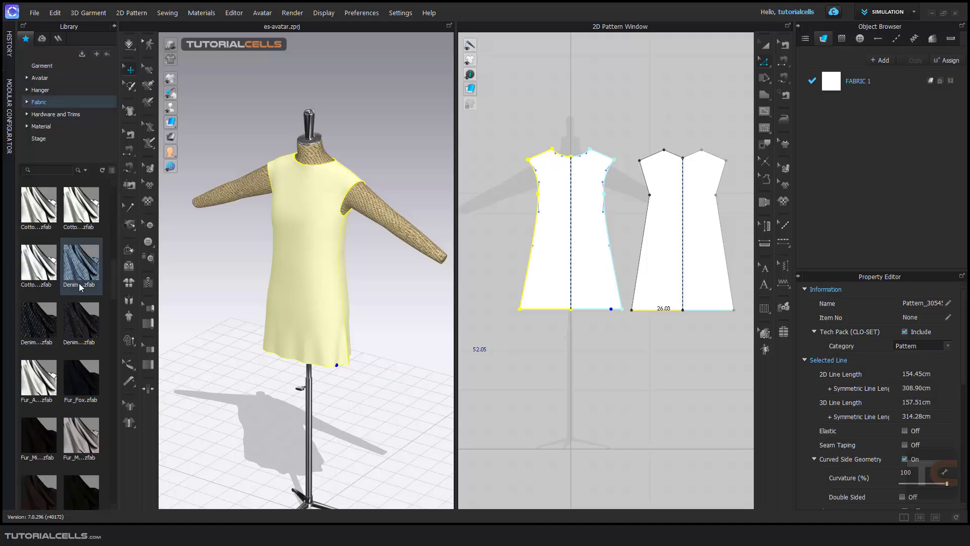
{"action": "left_click_drag", "start_coordinate": [81, 268], "coordinate": [302, 214]}
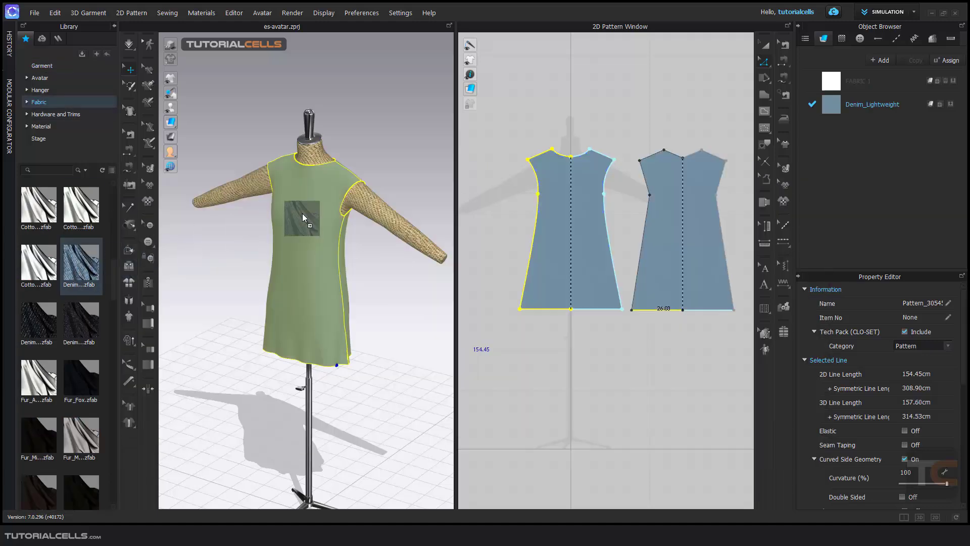
{"action": "scroll", "coordinate": [315, 205], "scroll_direction": "up", "scroll_amount": 3}
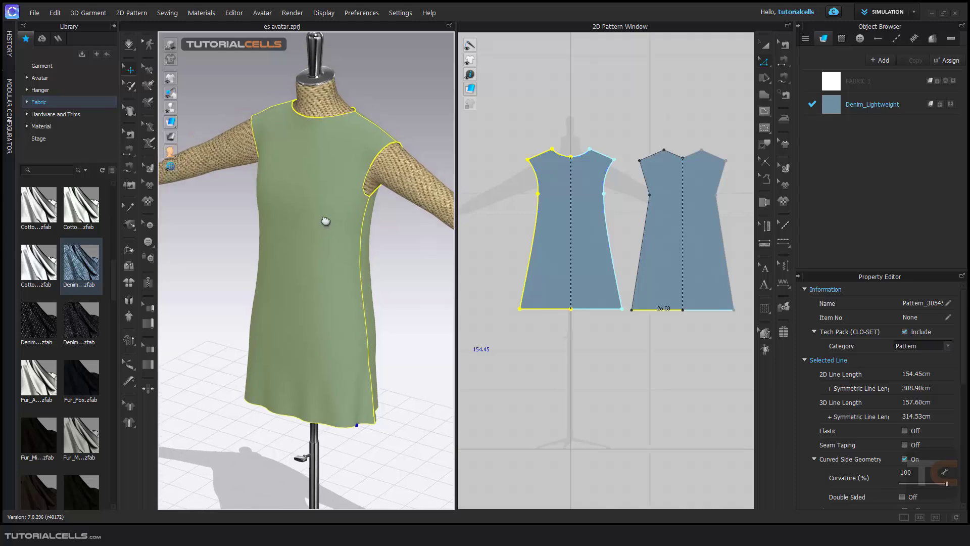
{"action": "left_click", "coordinate": [293, 12]}
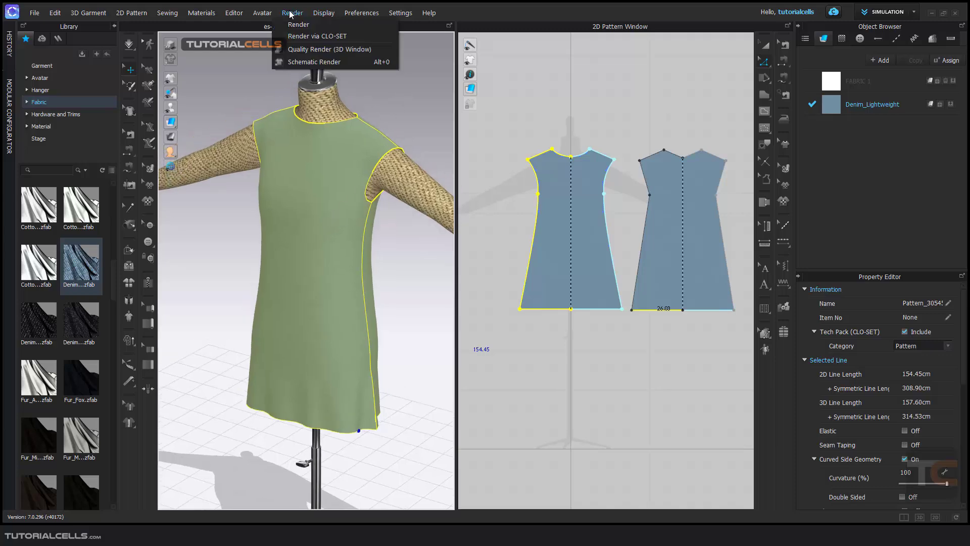
{"action": "left_click", "coordinate": [294, 25]}
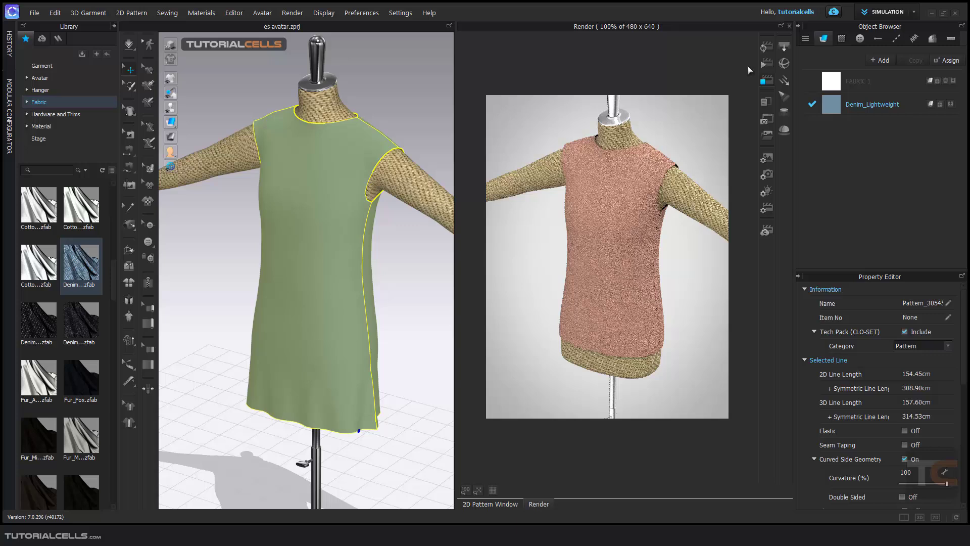
{"action": "left_click", "coordinate": [767, 48]}
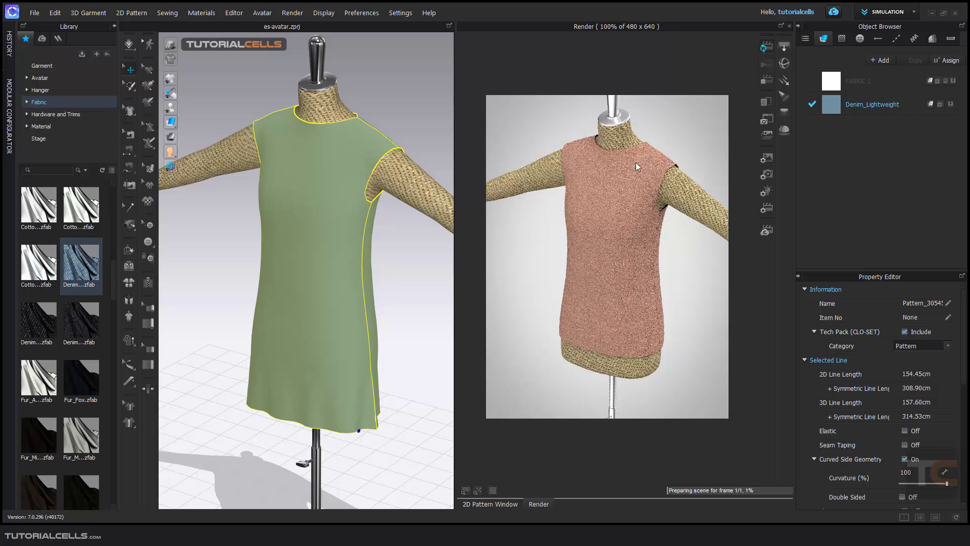
{"action": "scroll", "coordinate": [630, 194], "scroll_direction": "up", "scroll_amount": 3}
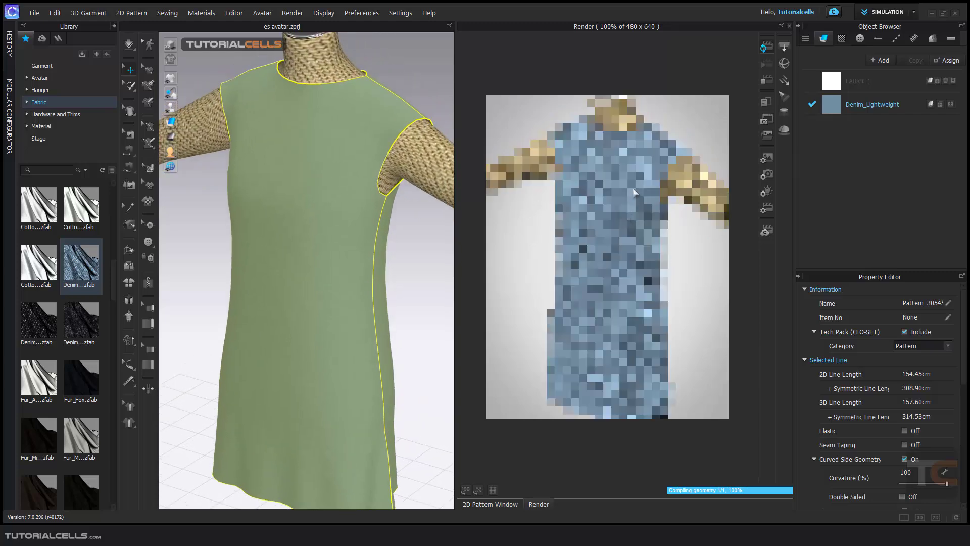
{"action": "right_click_drag", "start_coordinate": [633, 191], "coordinate": [546, 189]}
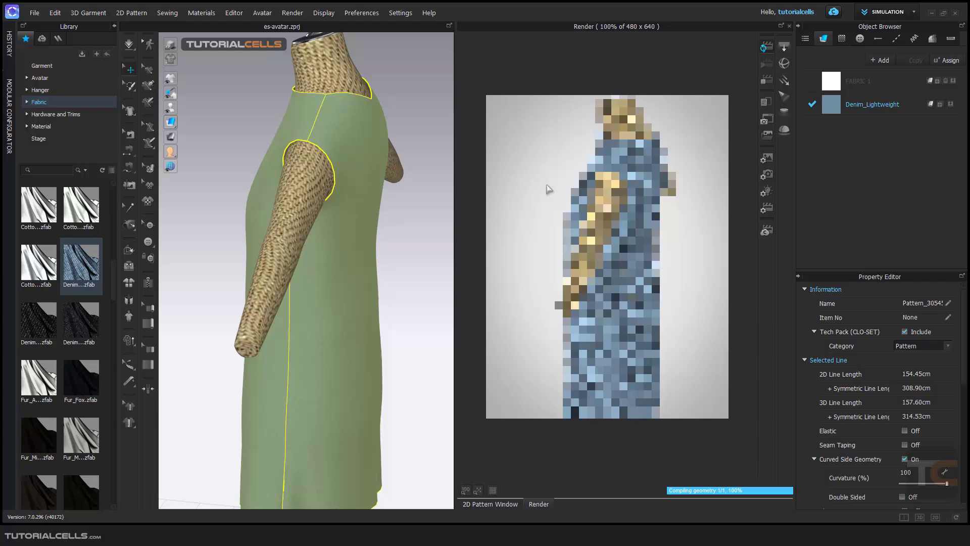
{"action": "right_click_drag", "start_coordinate": [606, 190], "coordinate": [567, 186]}
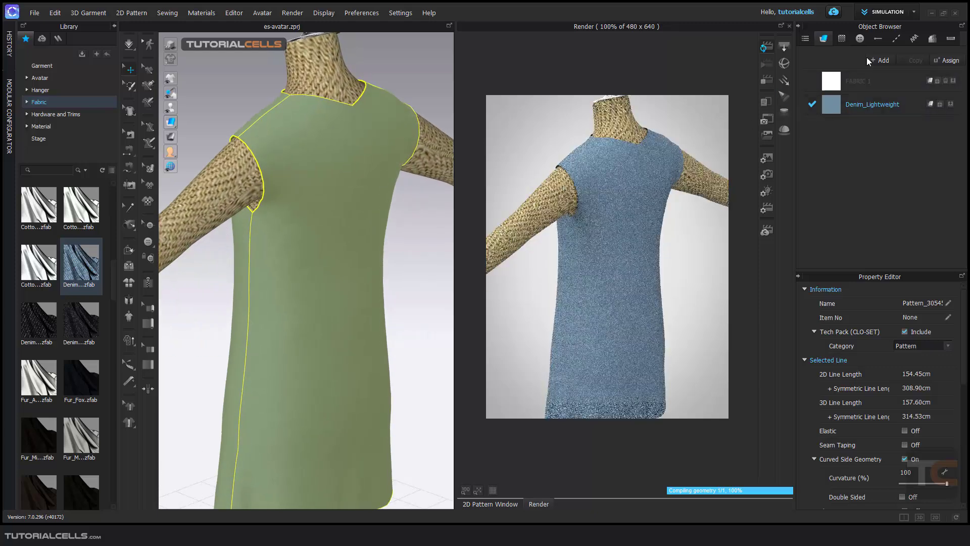
{"action": "right_click_drag", "start_coordinate": [556, 214], "coordinate": [678, 210]}
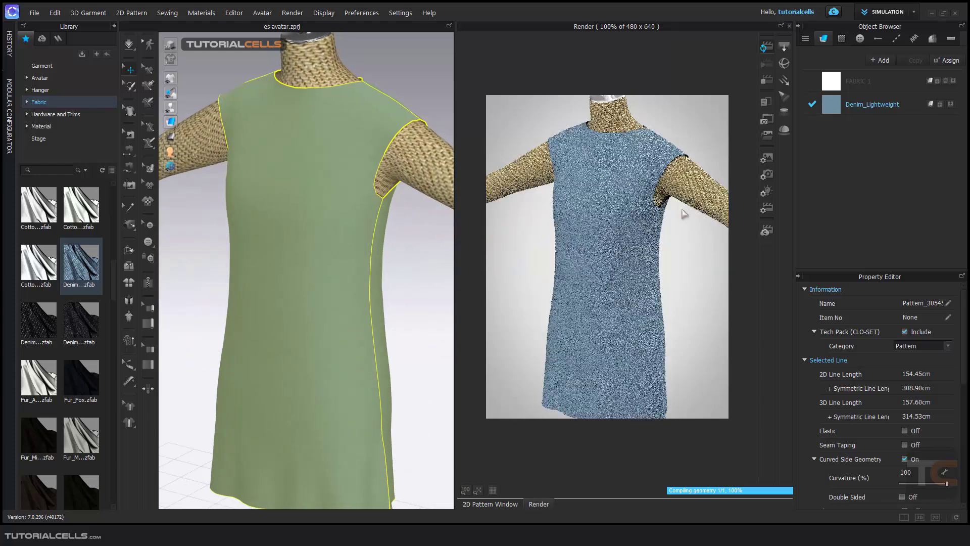
{"action": "scroll", "coordinate": [666, 150], "scroll_direction": "up", "scroll_amount": 2}
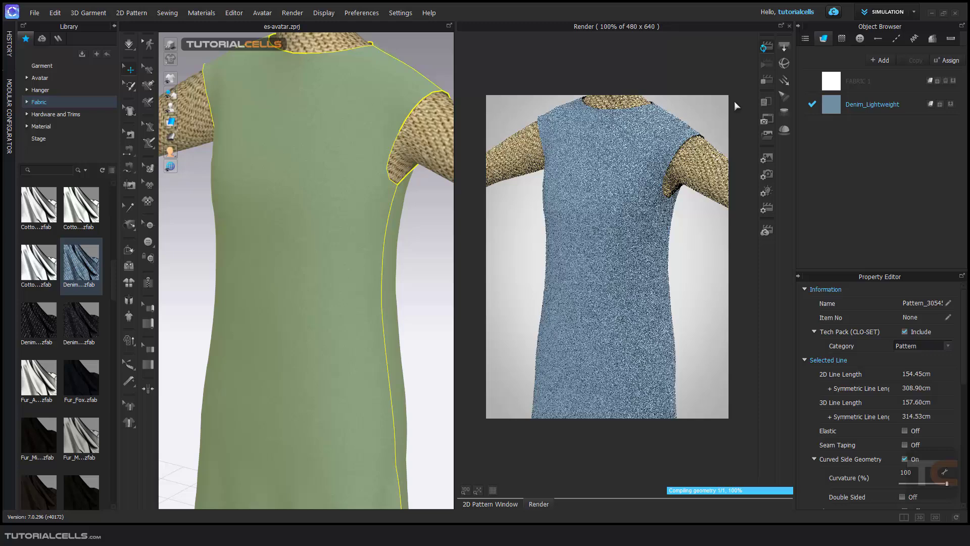
{"action": "scroll", "coordinate": [649, 154], "scroll_direction": "down", "scroll_amount": 1}
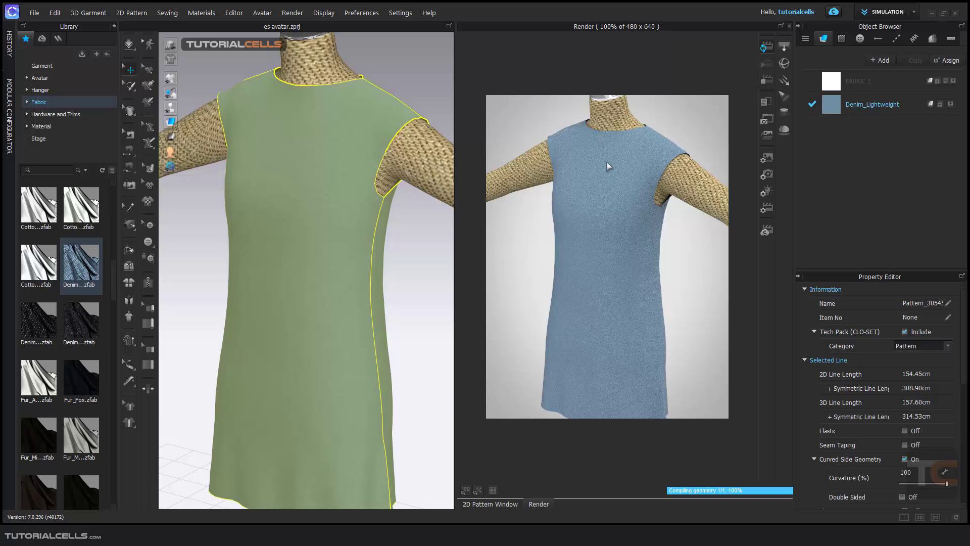
{"action": "left_click", "coordinate": [767, 85]}
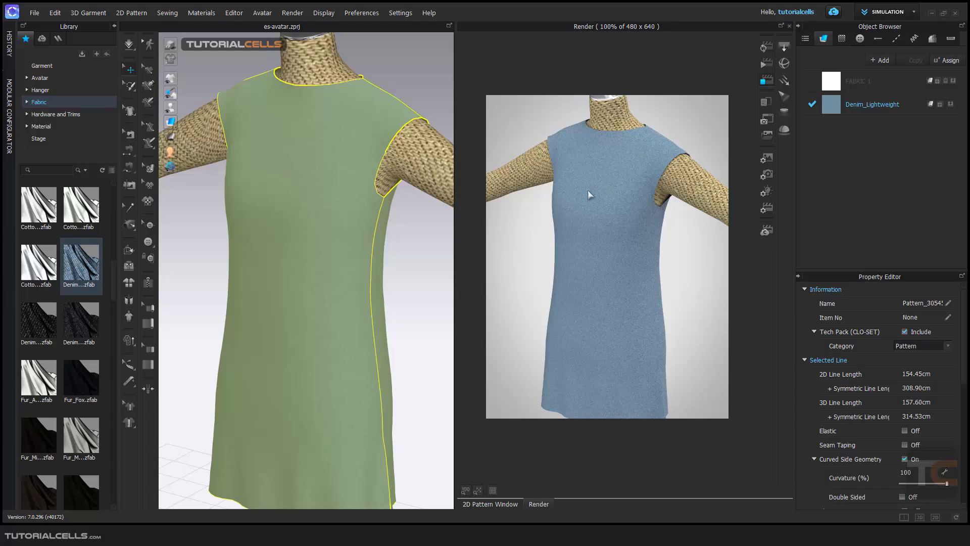
- Close the render window and collapse the Library panel
{"action": "left_click", "coordinate": [789, 26]}
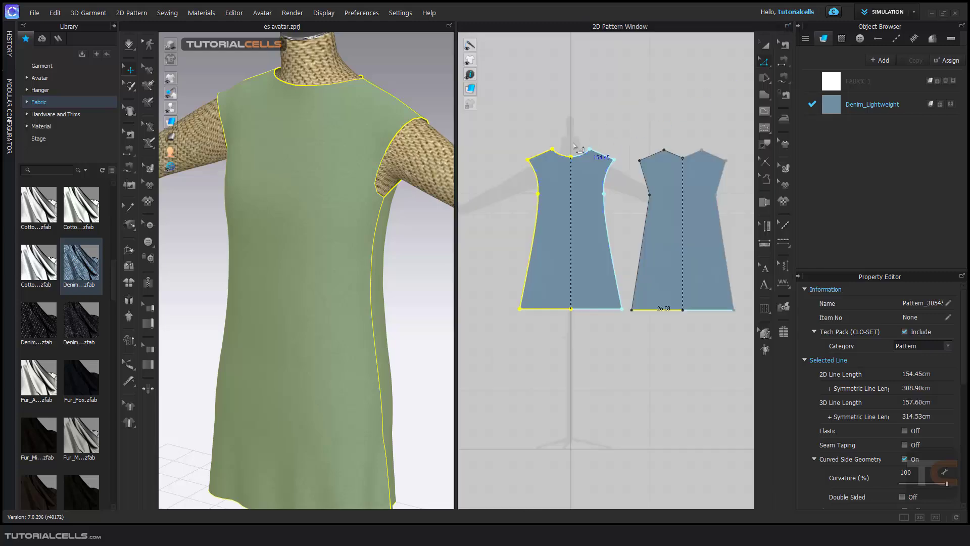
{"action": "left_click", "coordinate": [115, 26]}
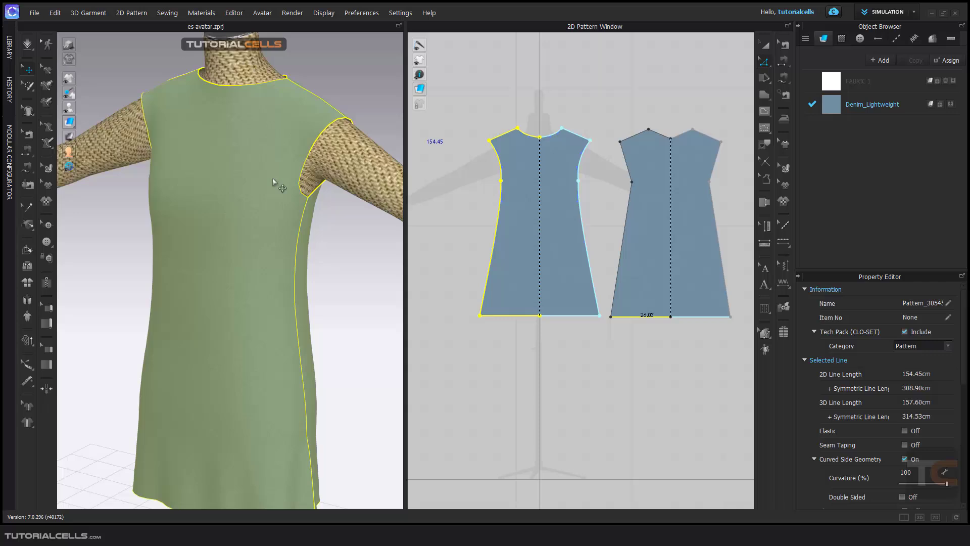
{"action": "scroll", "coordinate": [304, 195], "scroll_direction": "down", "scroll_amount": 3}
{"action": "scroll", "coordinate": [298, 199], "scroll_direction": "up", "scroll_amount": 2}
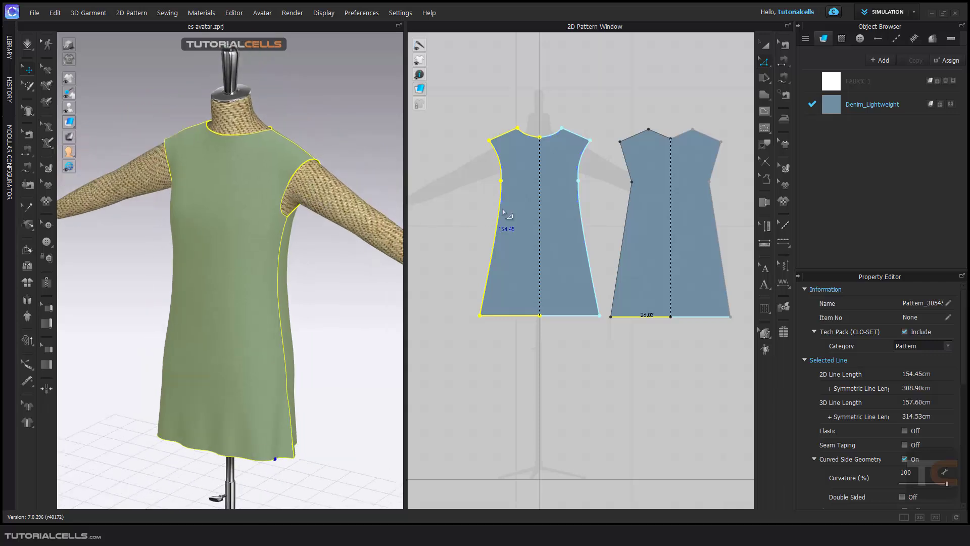
- Zoom out and pan the 2D Pattern Window to frame both dress panels
{"action": "right_click_drag", "start_coordinate": [611, 225], "coordinate": [604, 243]}
{"action": "scroll", "coordinate": [598, 244], "scroll_direction": "down", "scroll_amount": 2}
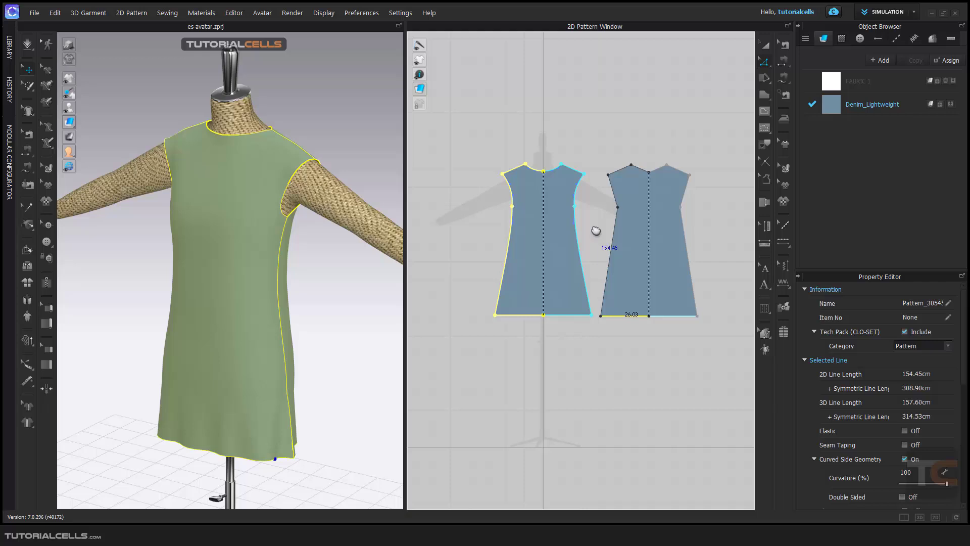
{"action": "middle_click_drag", "start_coordinate": [596, 229], "coordinate": [589, 223]}
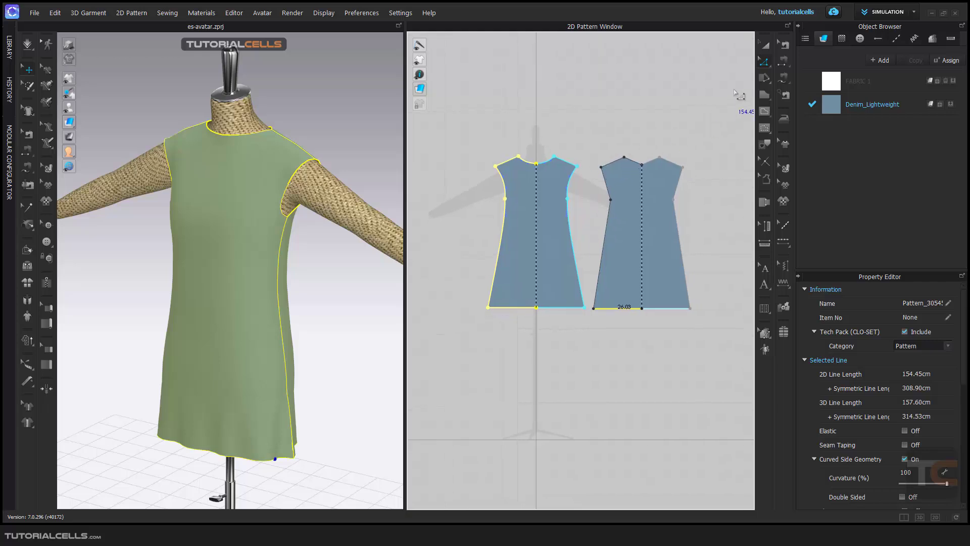